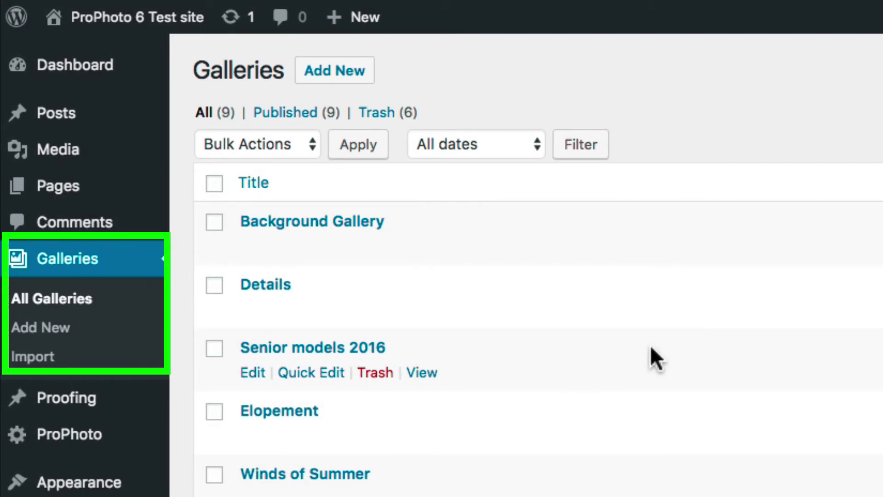
View the Senior models 2016 gallery's public page, then start a blank new gallery
left_click(358, 348)
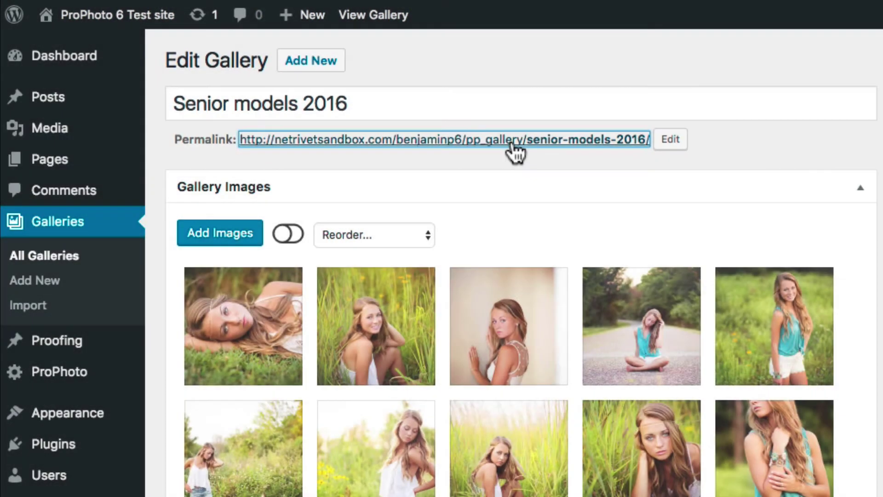
left_click(510, 140)
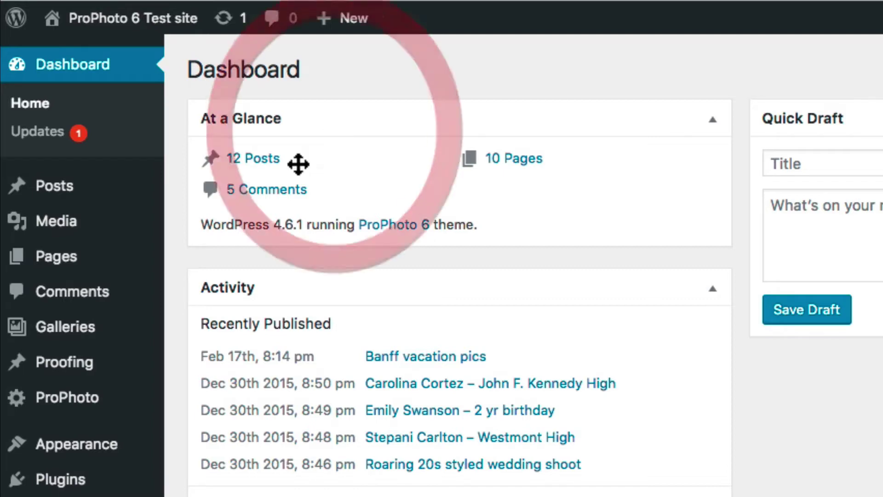
mouse_move(113, 335)
left_click(193, 358)
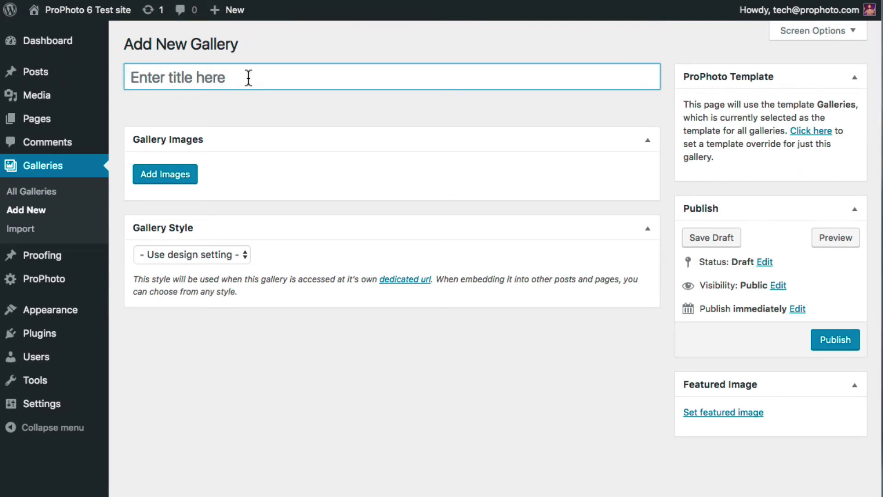
Title the gallery 'Test Gallery' and add a shift-selected range of portrait images from the media library
type("Test Gallery")
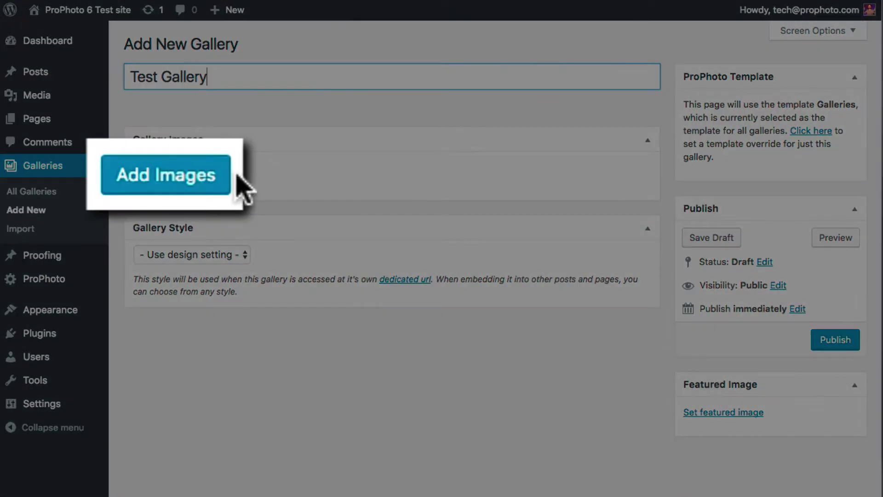
left_click(187, 177)
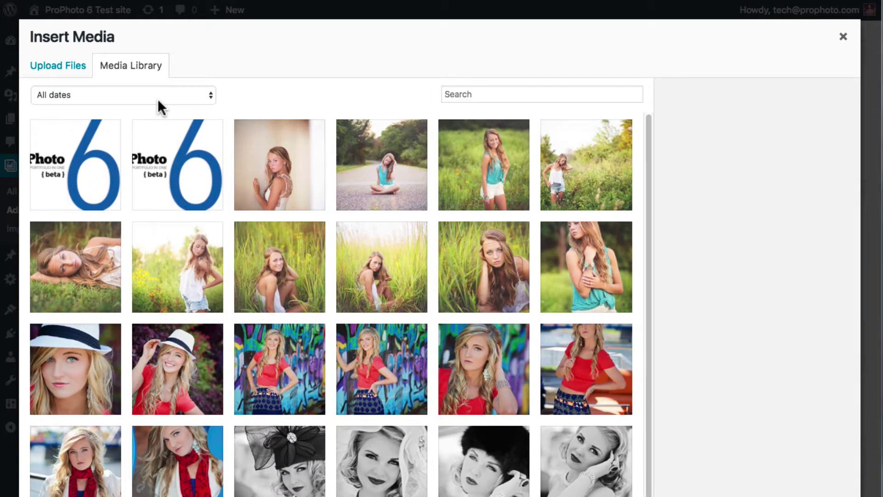
left_click(294, 192)
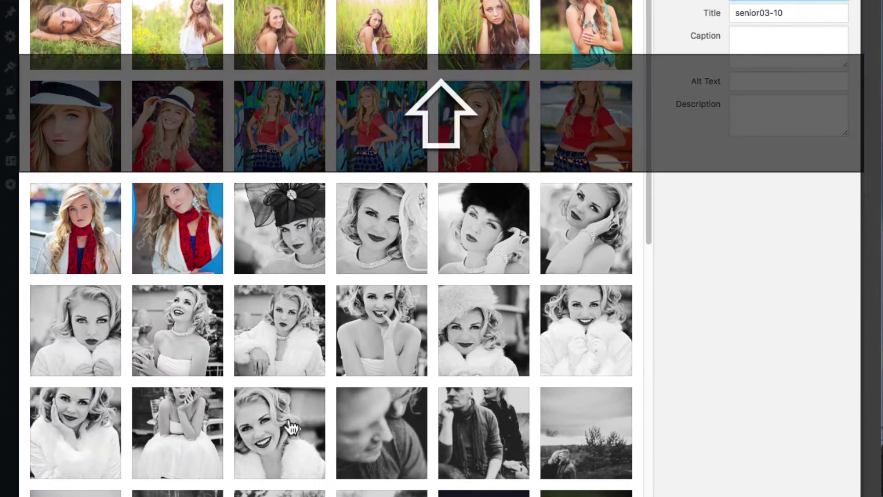
left_click(325, 453, "shift")
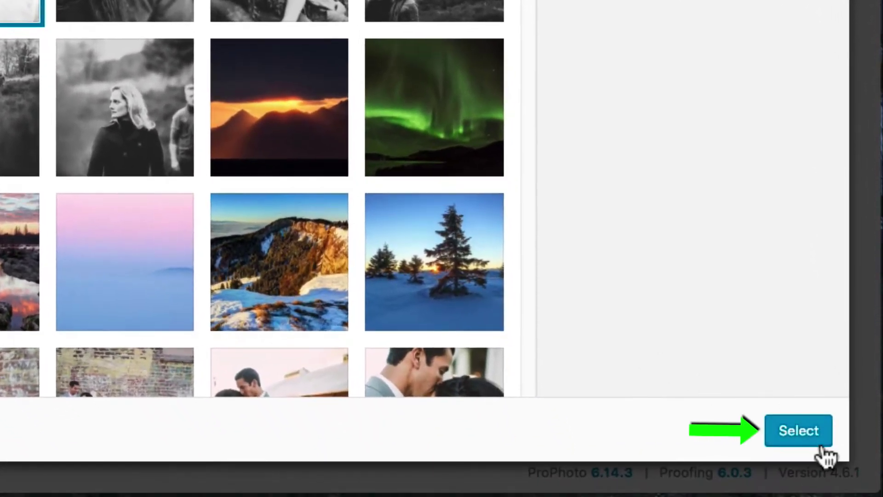
left_click(822, 445)
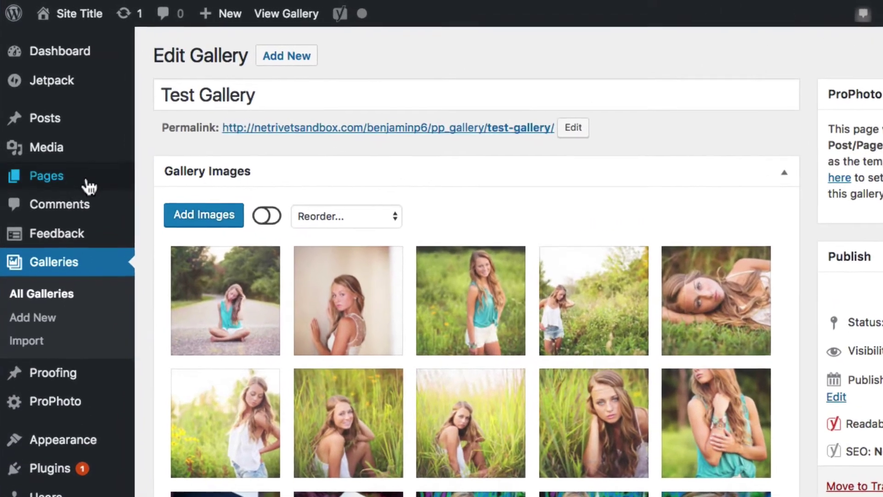
Create a new page titled 'Gallery in a page'
mouse_move(65, 146)
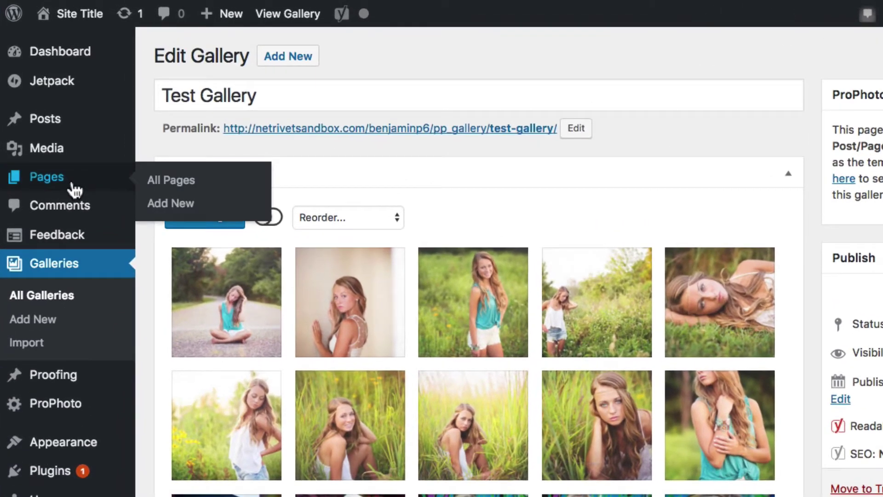
left_click(166, 212)
left_click(217, 95)
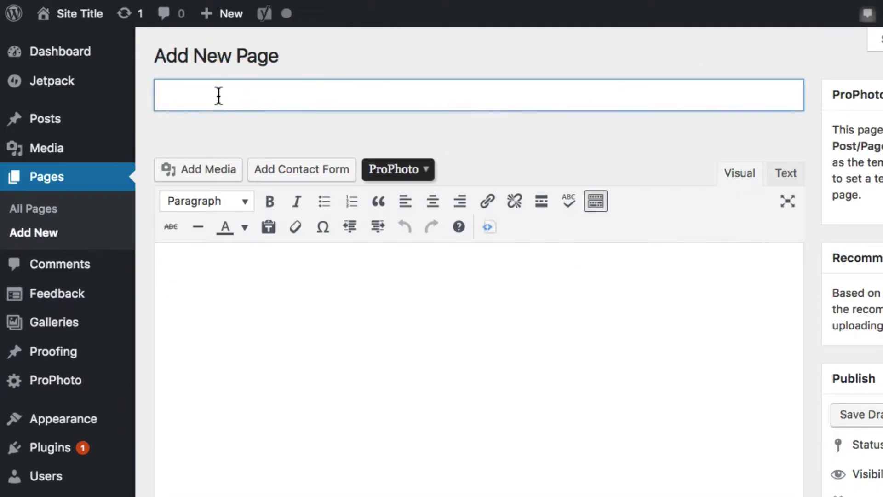
type("Gallery in a page")
Insert a new ProPhoto gallery built from ten selected images into the page
left_click(398, 175)
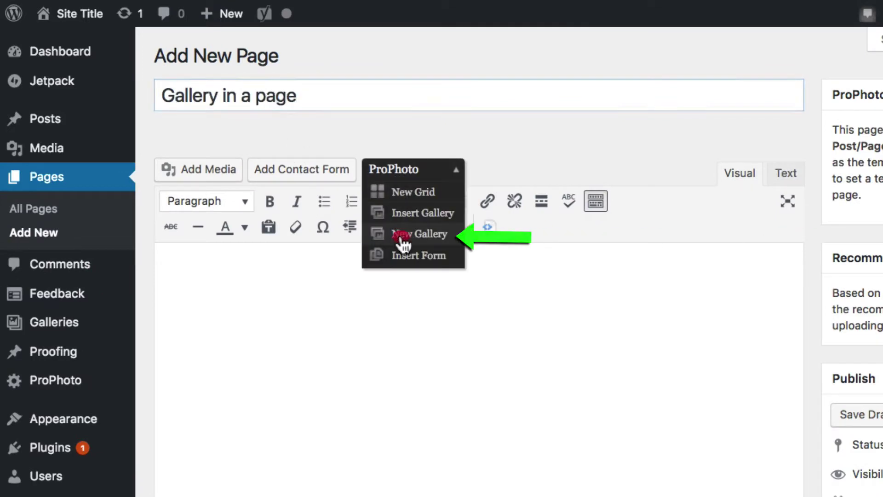
left_click(400, 239)
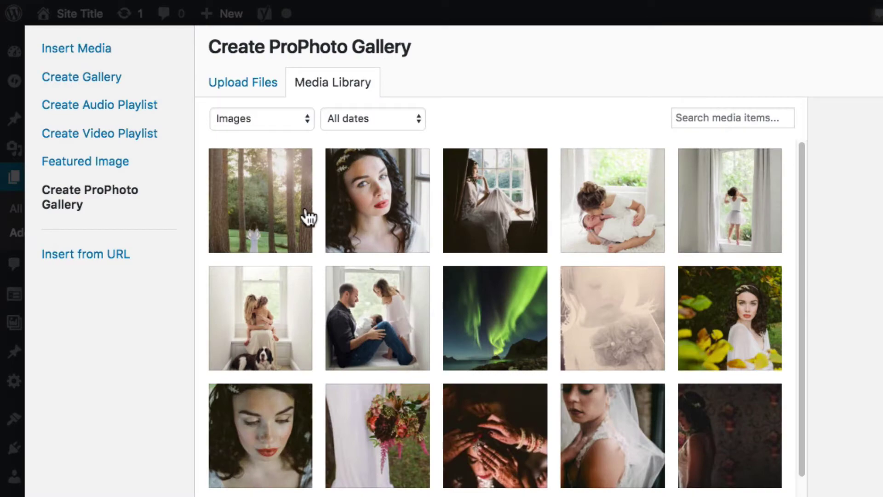
left_click(305, 217)
left_click(737, 322, "shift")
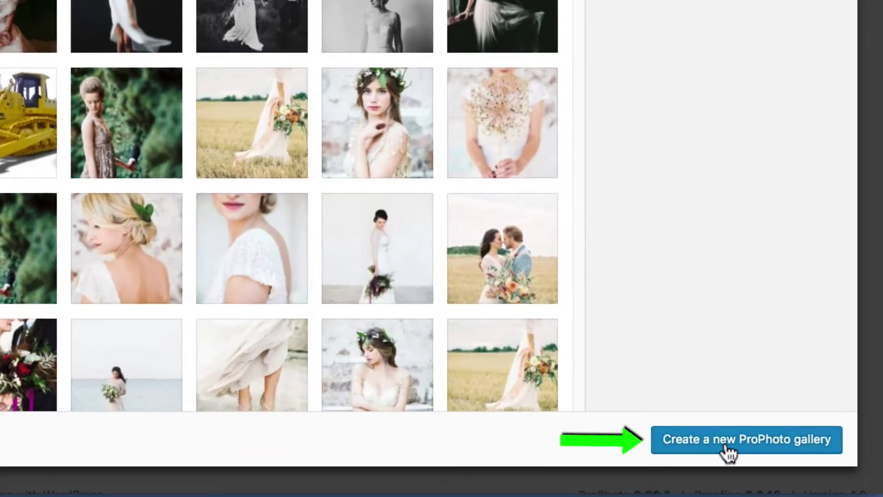
left_click(728, 452)
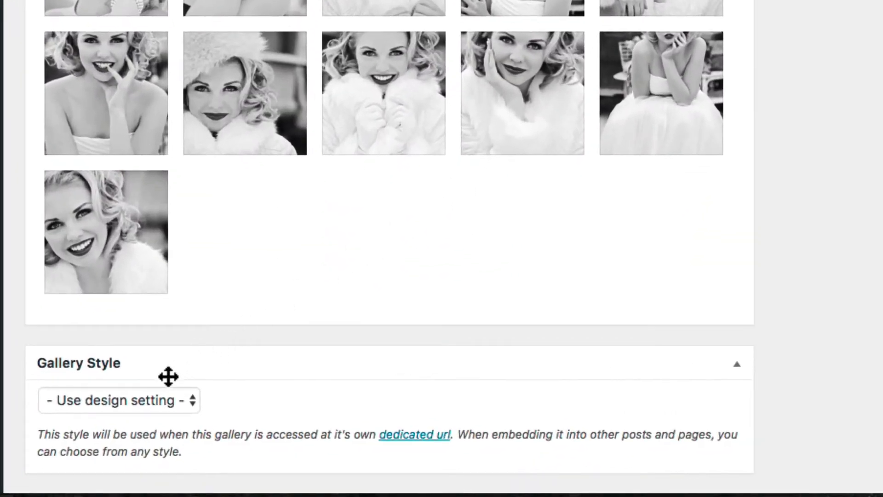
left_click(194, 410)
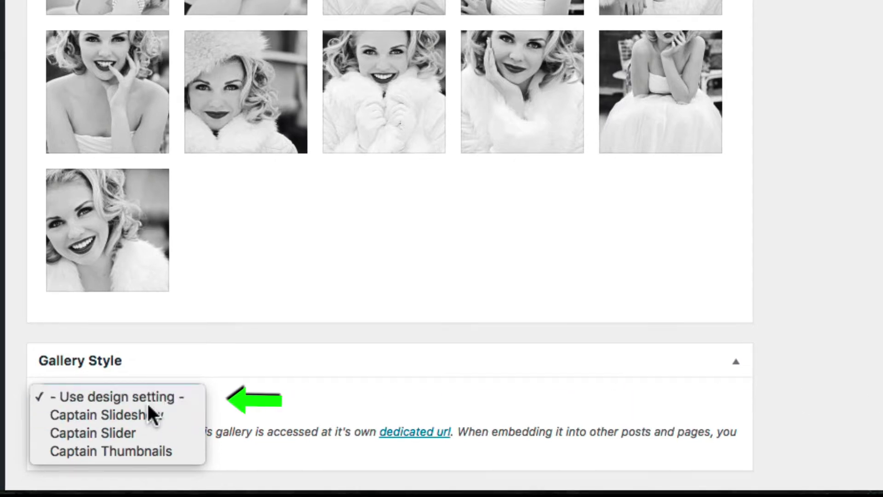
left_click(147, 400)
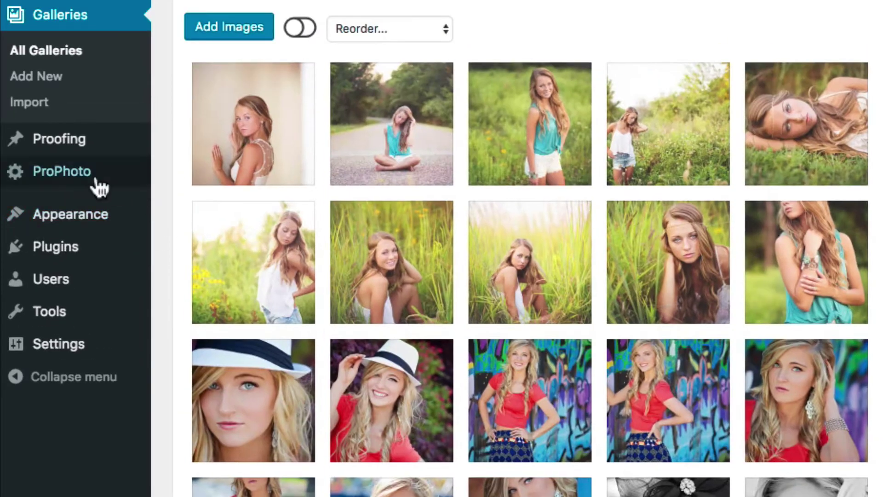
mouse_move(84, 184)
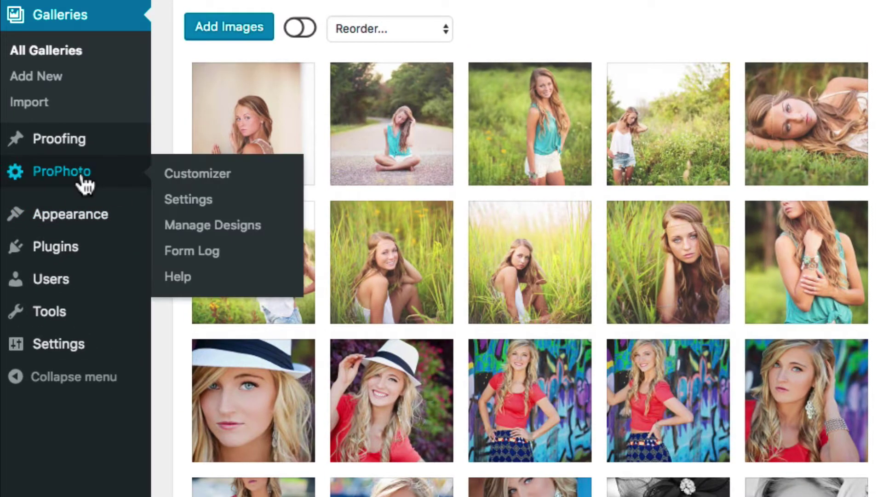
Show the Captain at sea design's Captain Thumbnails gallery style settings in the ProPhoto Customizer
left_click(186, 179)
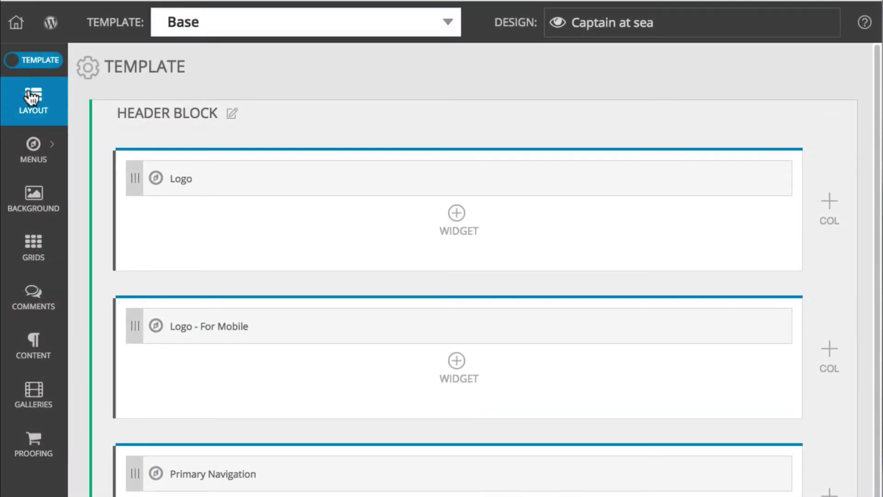
left_click(45, 409)
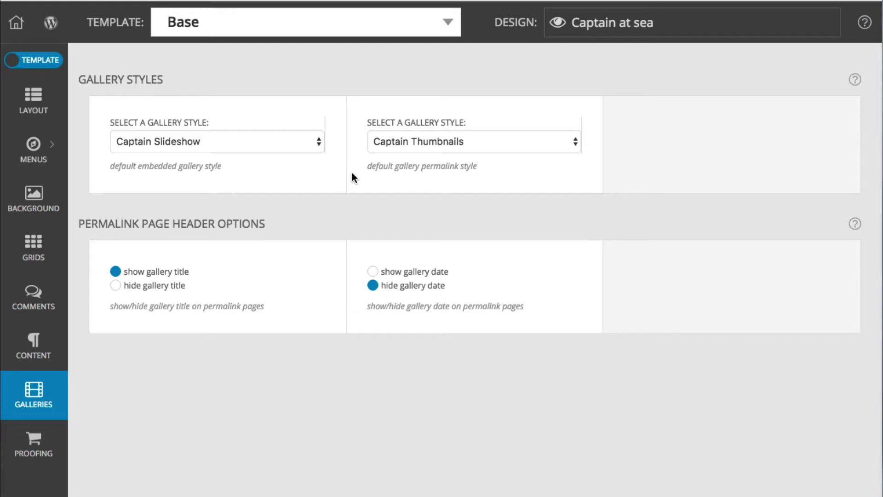
left_click(45, 62)
left_click(28, 353)
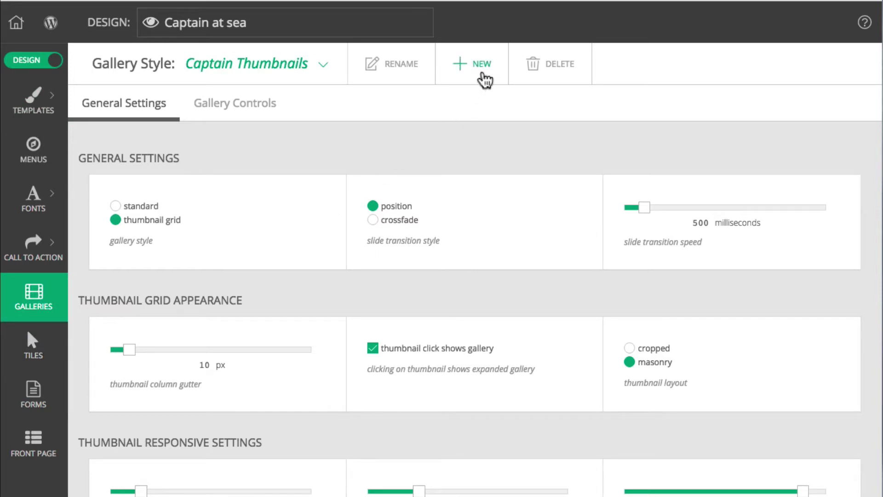
Create a 'Test Settings' gallery style as a thumbnail grid whose thumbnail click shows the expanded gallery
left_click(481, 76)
type("Test Settings")
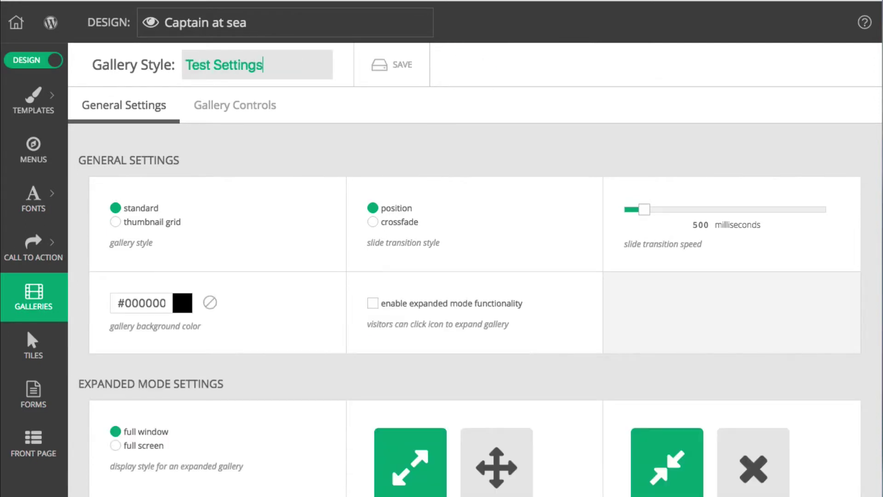
left_click(413, 68)
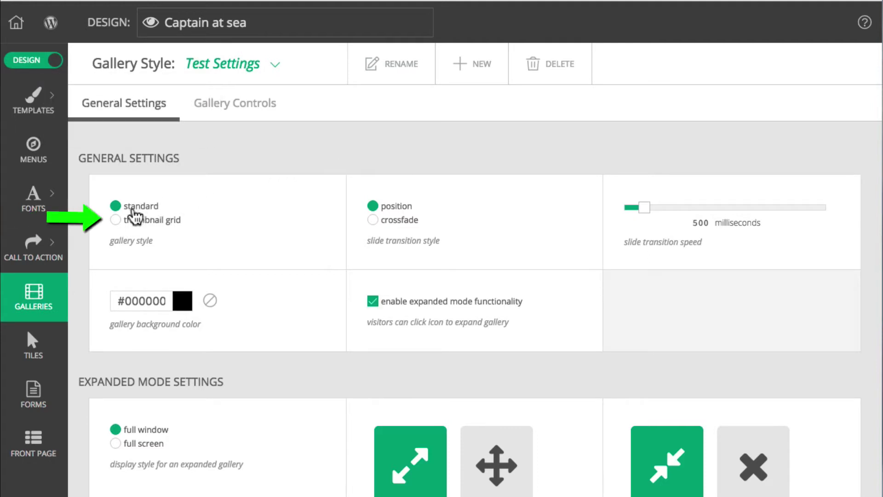
left_click(116, 224)
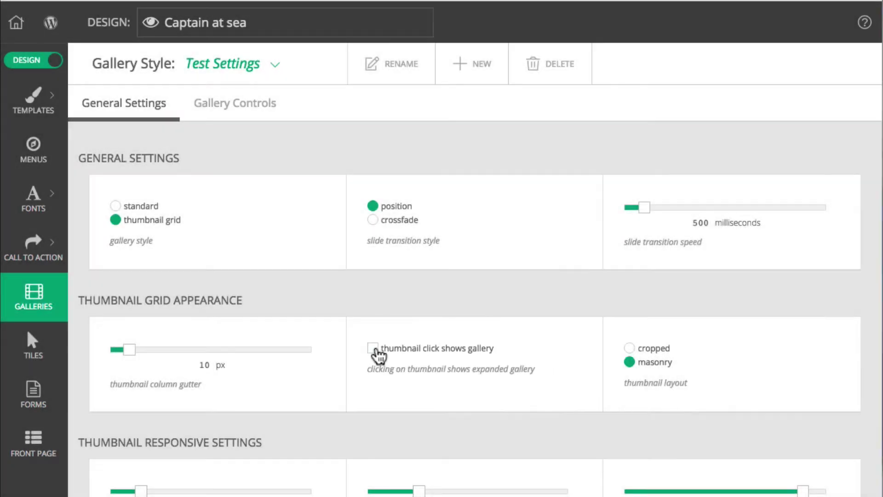
left_click(373, 348)
scroll(374, 299, "down", 4)
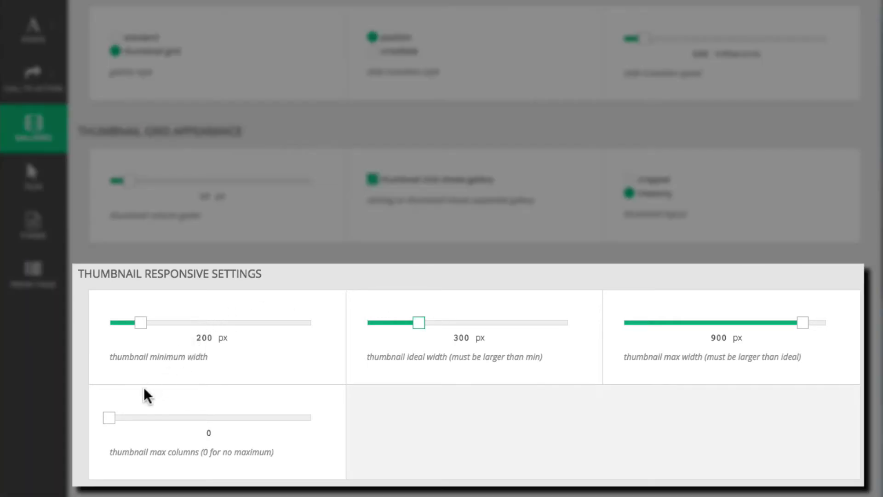
Raise max thumbnail columns, set thumbnail minimum width 75 px and ideal width 160 px, then save
left_click_drag(131, 413, 258, 417)
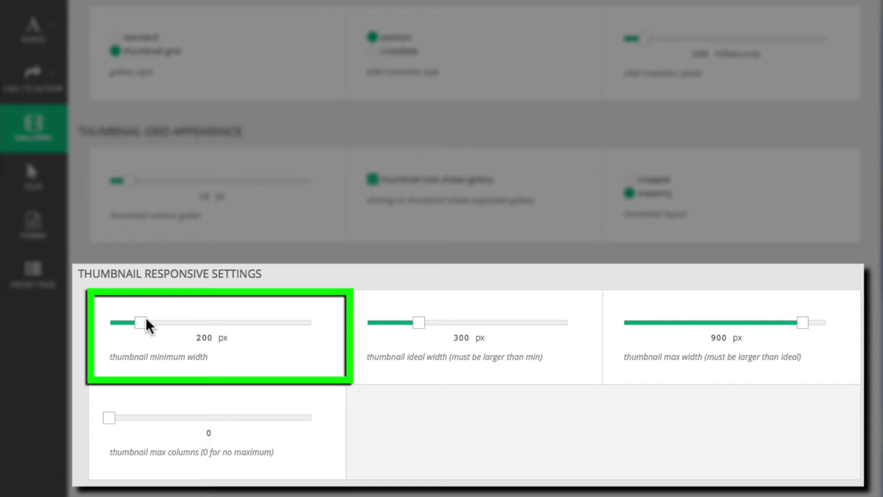
left_click_drag(145, 323, 112, 324)
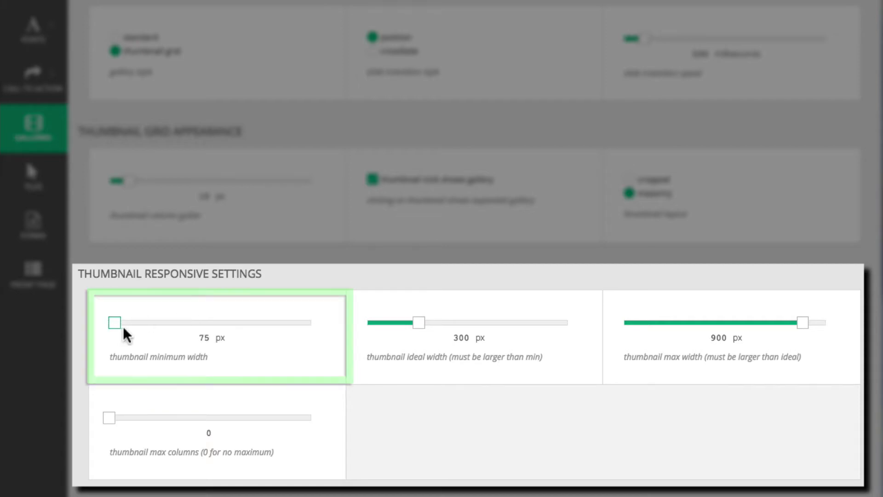
left_click_drag(419, 323, 376, 328)
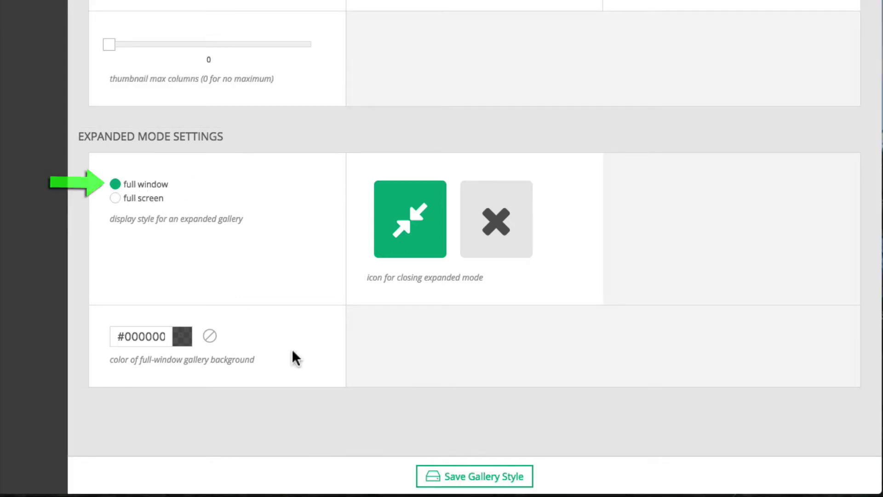
left_click(493, 477)
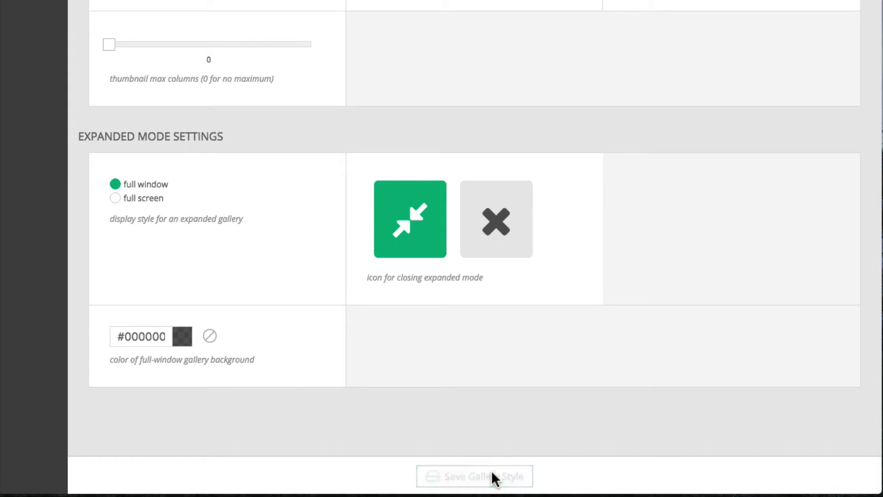
scroll(460, 460, "up", 10)
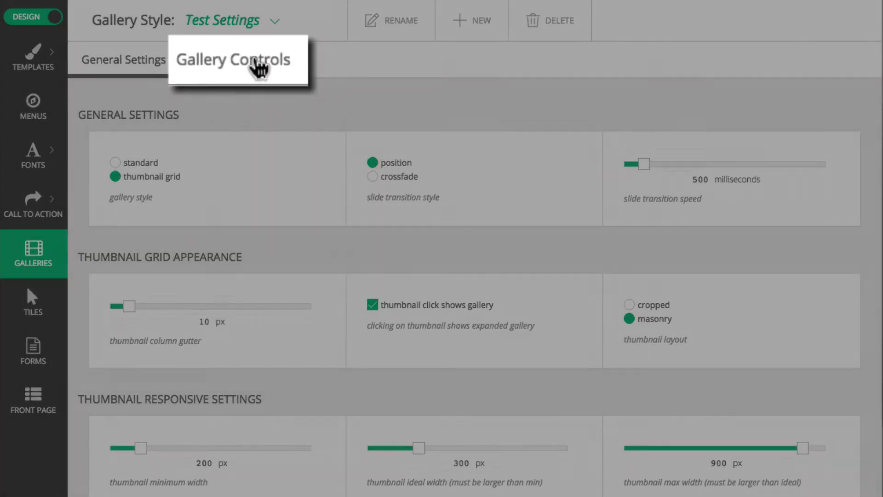
Place the gallery control bar at the bottom, outside the gallery
left_click(257, 69)
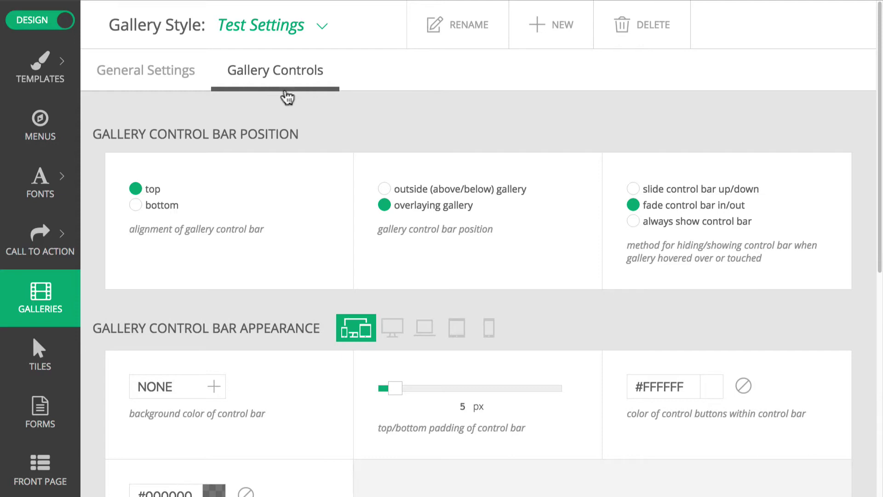
left_click(136, 205)
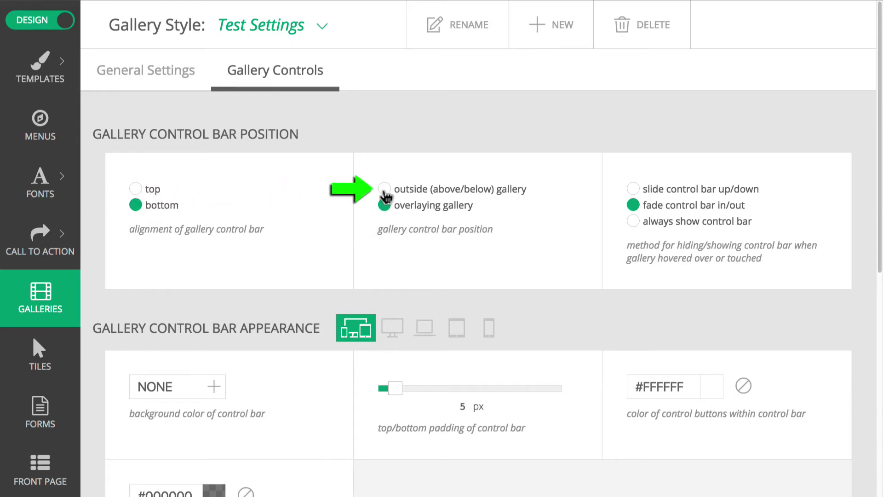
left_click(385, 190)
Turn on thumbnail navigation for the gallery
scroll(387, 193, "down", 5)
scroll(388, 195, "down", 1)
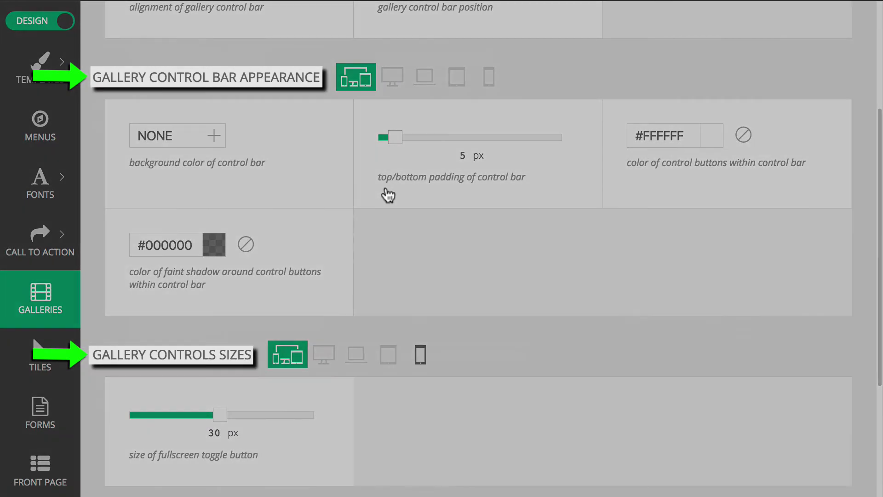
scroll(388, 195, "down", 8)
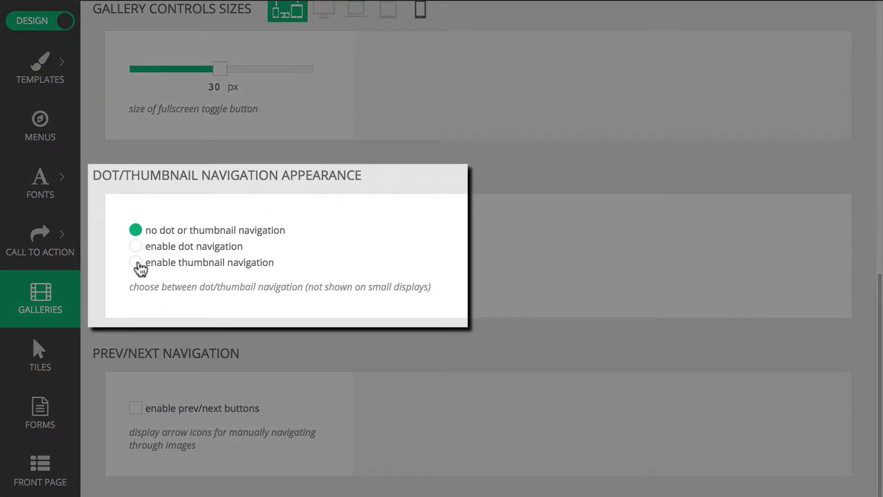
left_click(136, 262)
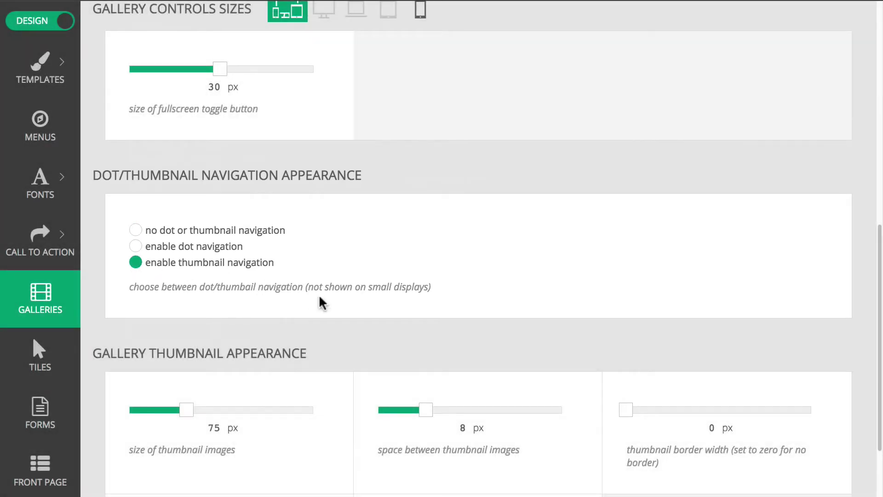
Enable prev/next buttons using the bold chevron arrow icons
scroll(341, 317, "down", 2)
scroll(341, 320, "down", 5)
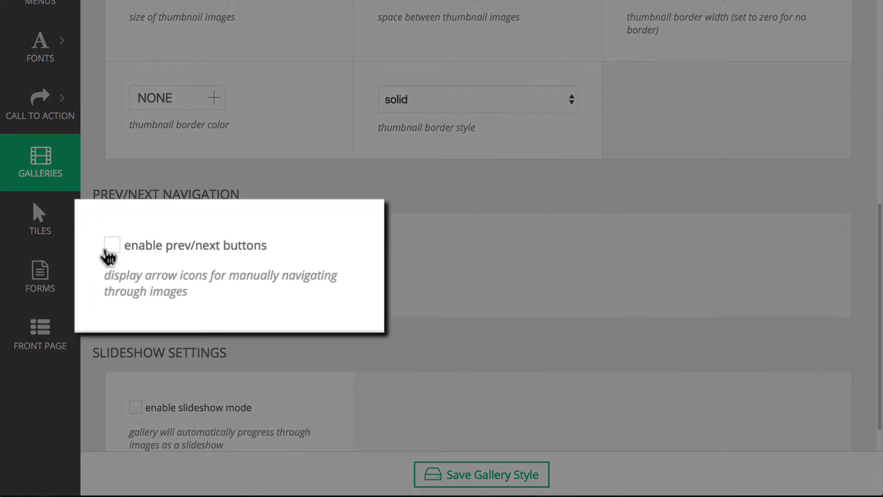
left_click(136, 249)
scroll(310, 271, "down", 3)
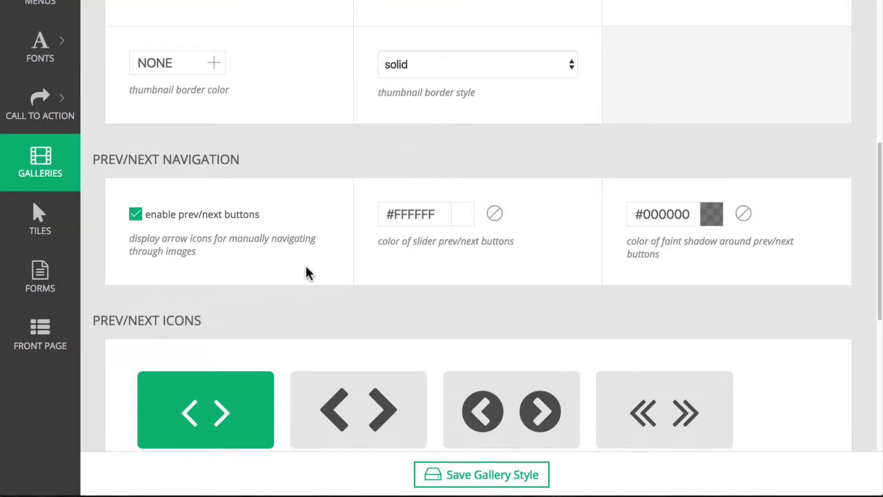
left_click(366, 310)
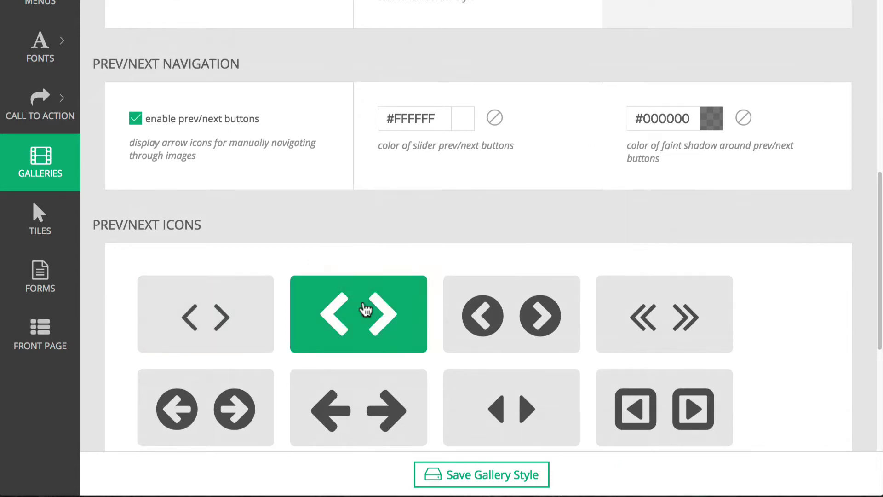
scroll(366, 309, "down", 7)
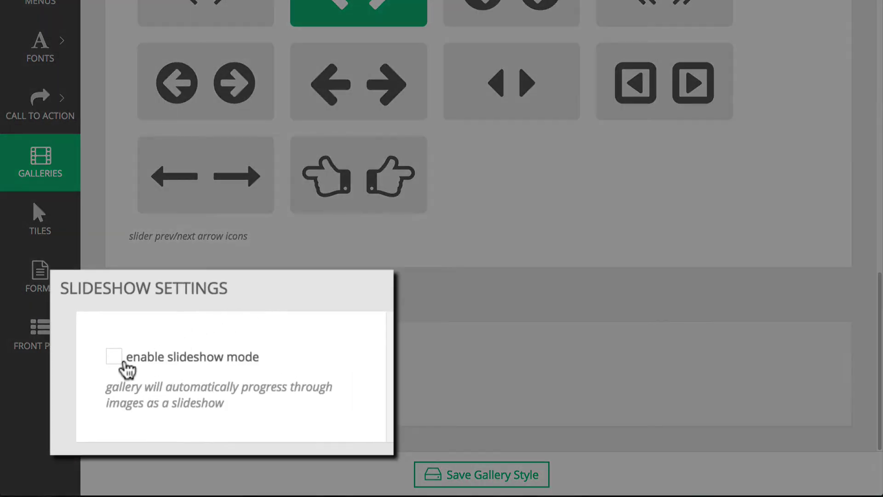
Enable slideshow mode at 3700 ms per slide and save the gallery style
left_click(152, 359)
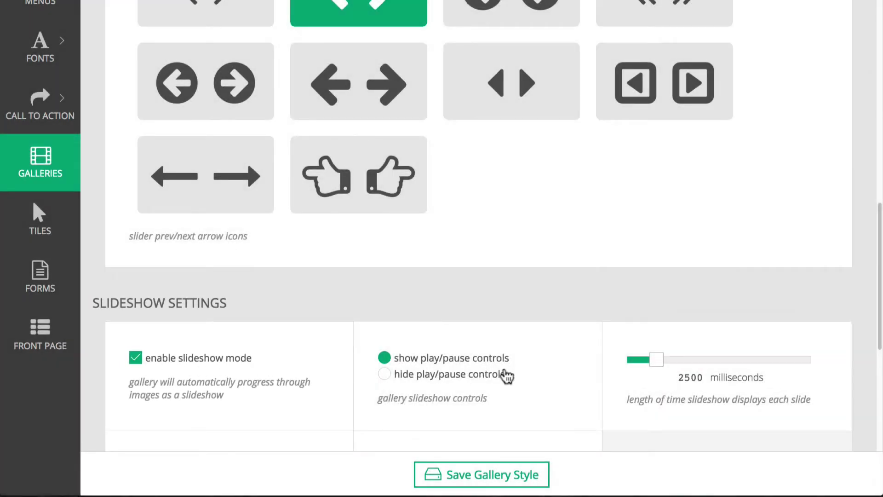
left_click_drag(657, 359, 681, 359)
left_click(500, 474)
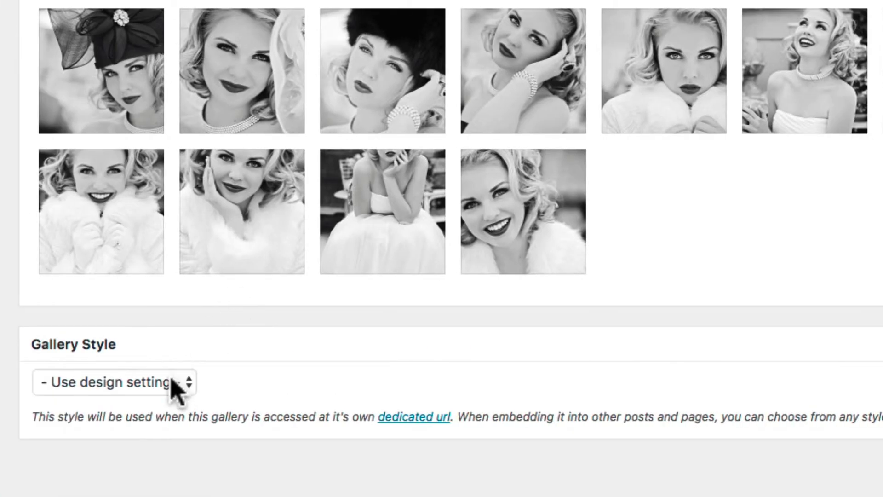
Apply the Test Settings style to Test Gallery and update it
left_click(174, 384)
left_click(173, 417)
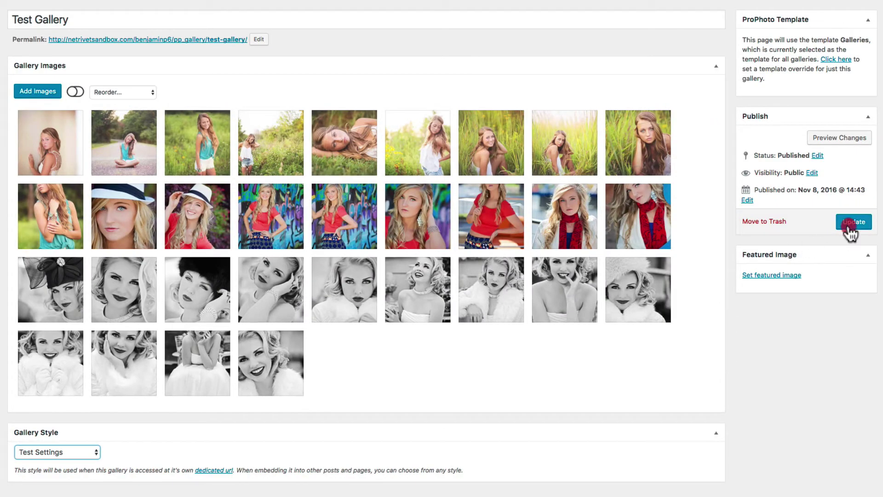
left_click(850, 232)
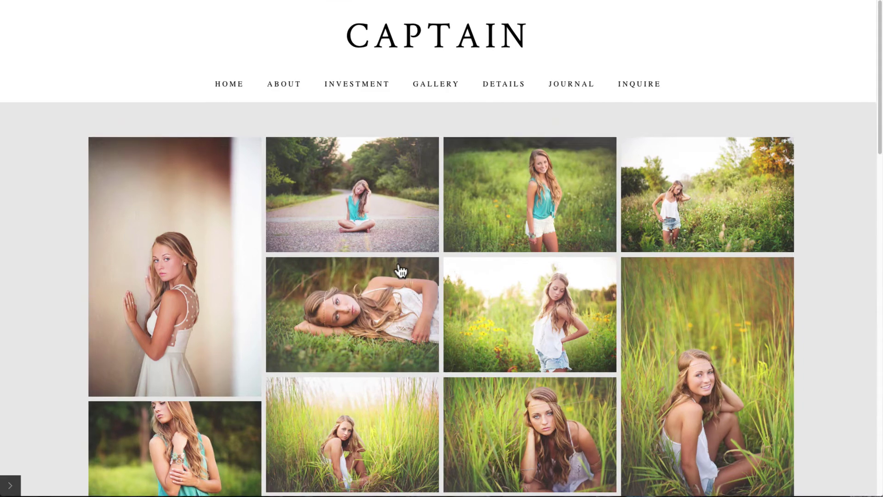
Open the lying-in-grass photo in the live gallery's expanded view and advance to the next photo
left_click(387, 297)
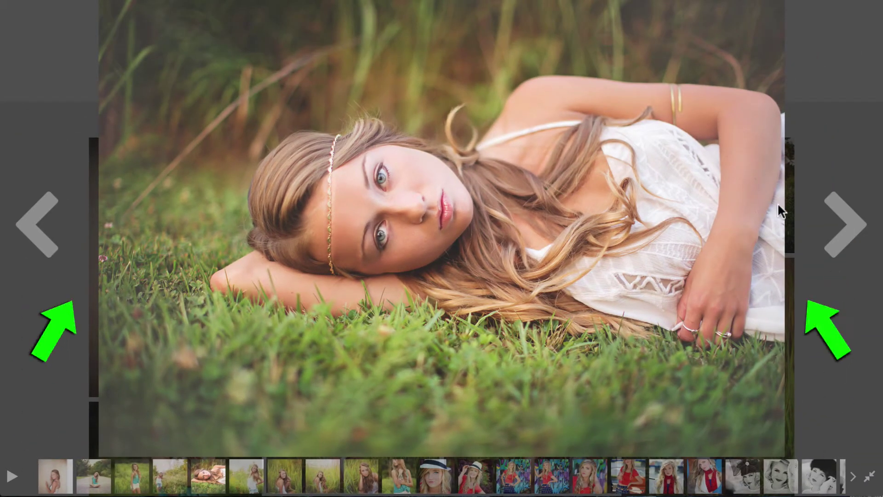
left_click(839, 224)
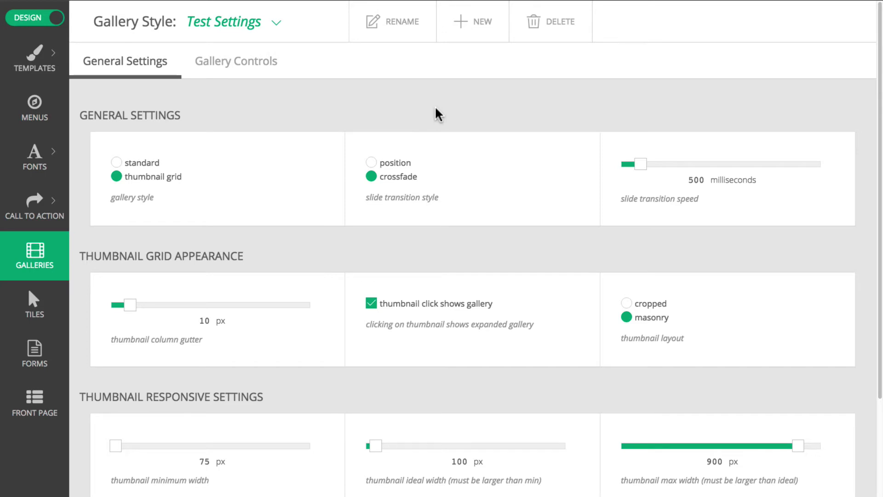
Make Test Settings a standard gallery with position transitions, no background colour, and expanded mode off
left_click(117, 165)
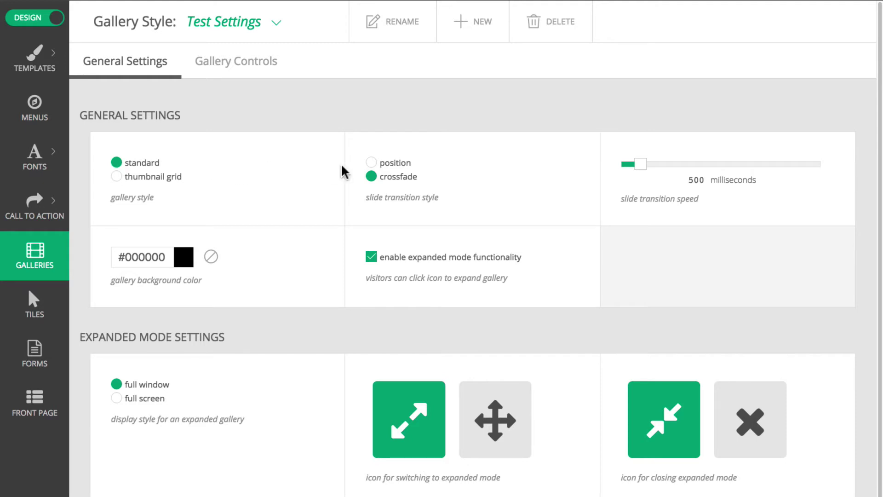
left_click(371, 165)
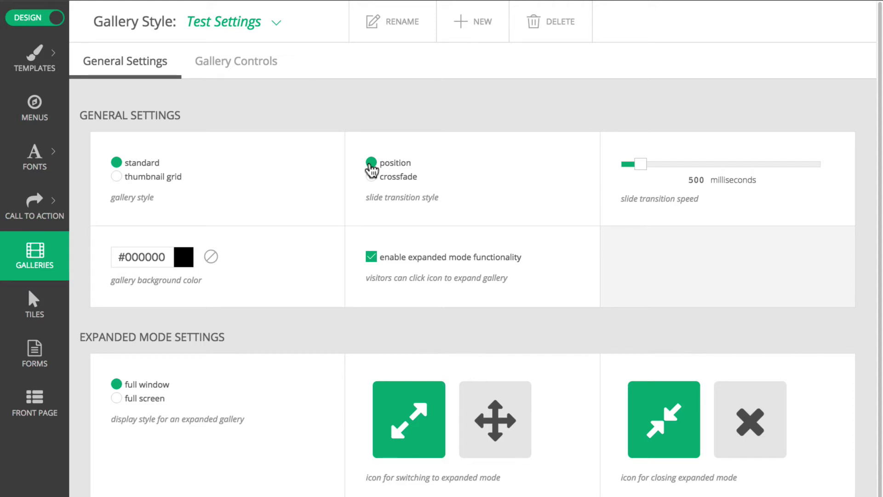
left_click(211, 257)
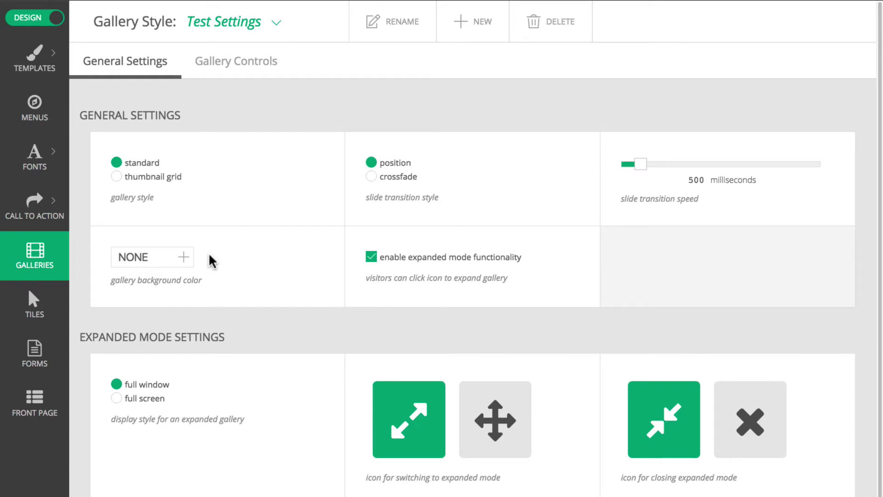
left_click(370, 258)
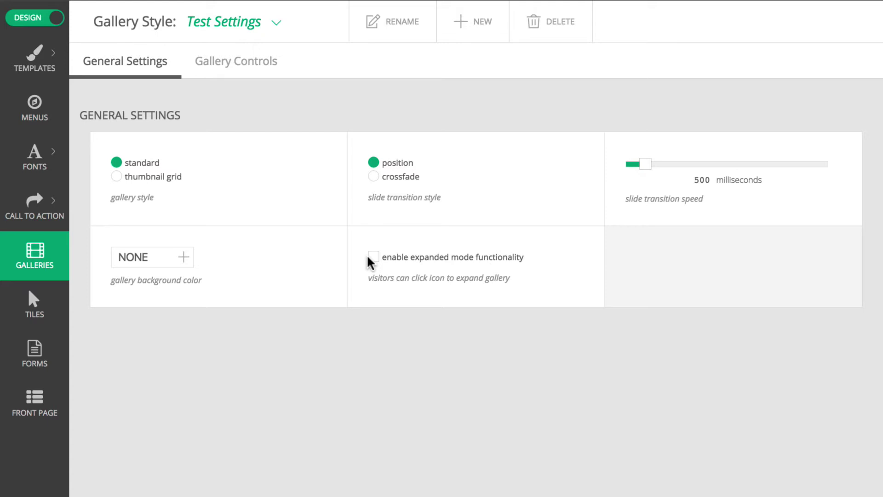
left_click(245, 64)
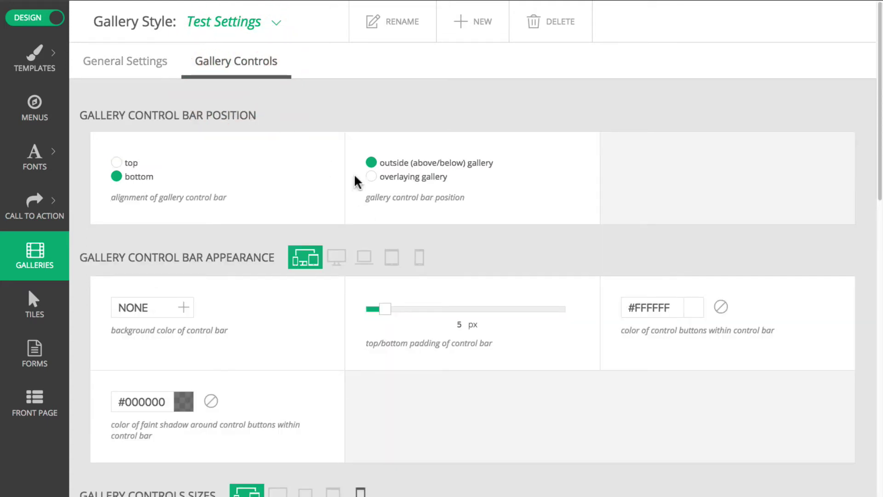
Overlay the control bar, switch to dot navigation, turn slideshow mode off, and save the style
left_click(372, 177)
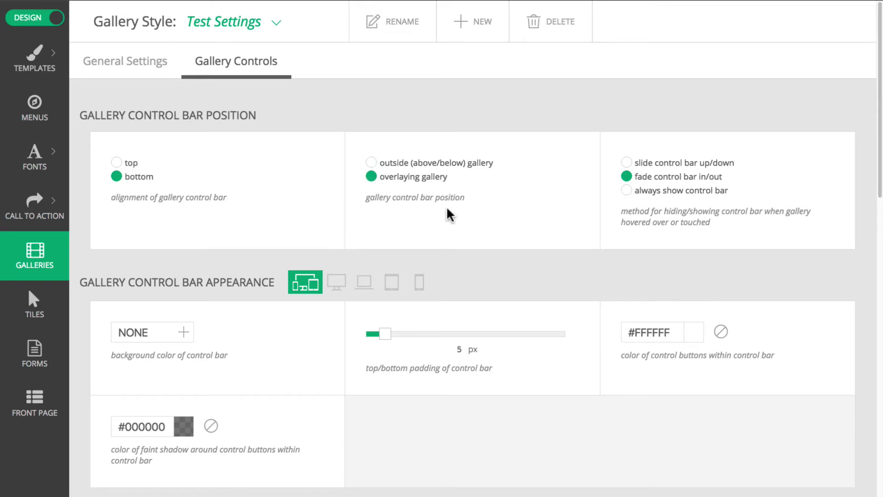
scroll(447, 241, "down", 2)
scroll(447, 243, "down", 5)
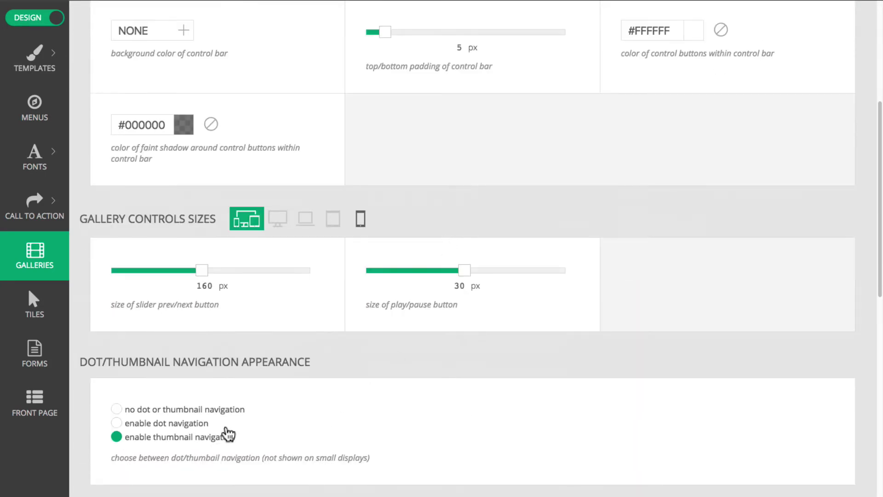
left_click(117, 425)
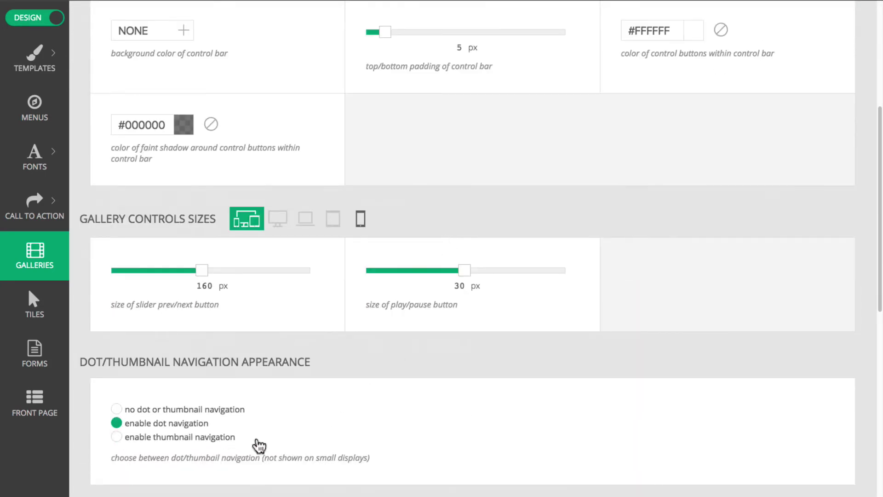
scroll(286, 450, "down", 2)
scroll(286, 449, "down", 5)
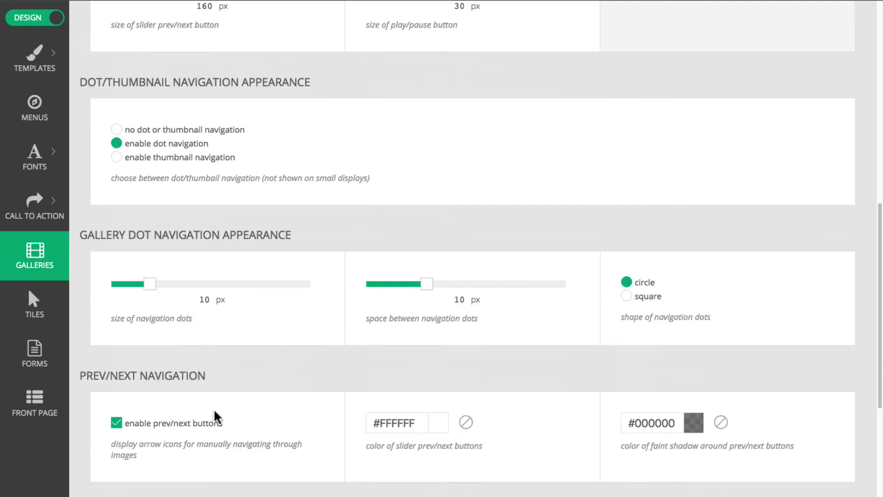
scroll(168, 442, "down", 9)
scroll(168, 441, "down", 3)
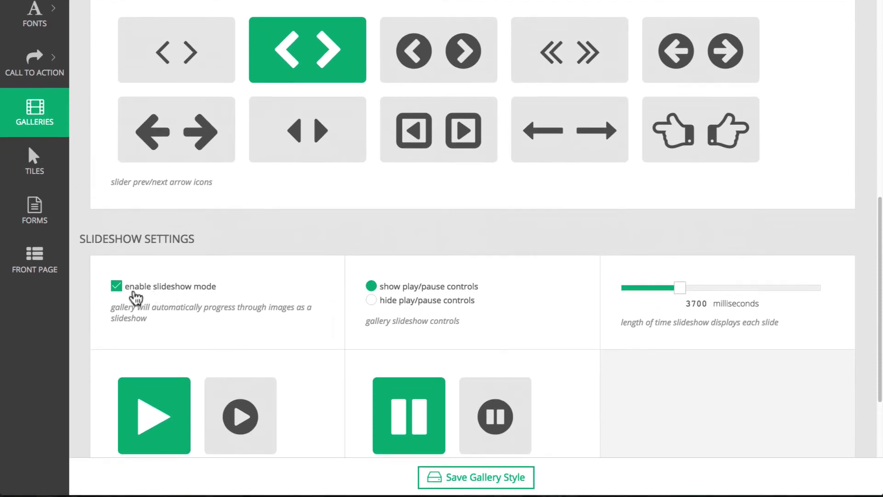
left_click(117, 291)
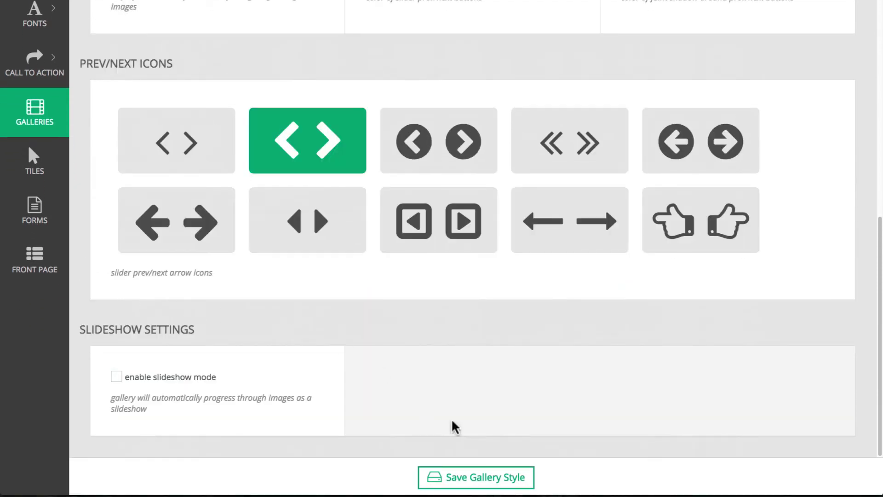
left_click(485, 479)
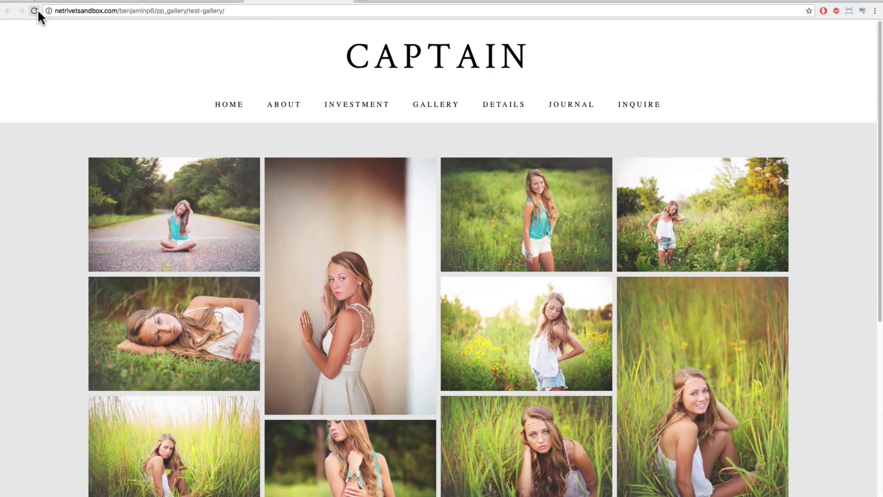
Reload the live gallery page and advance the dot-navigation slideshow three photos
left_click(36, 10)
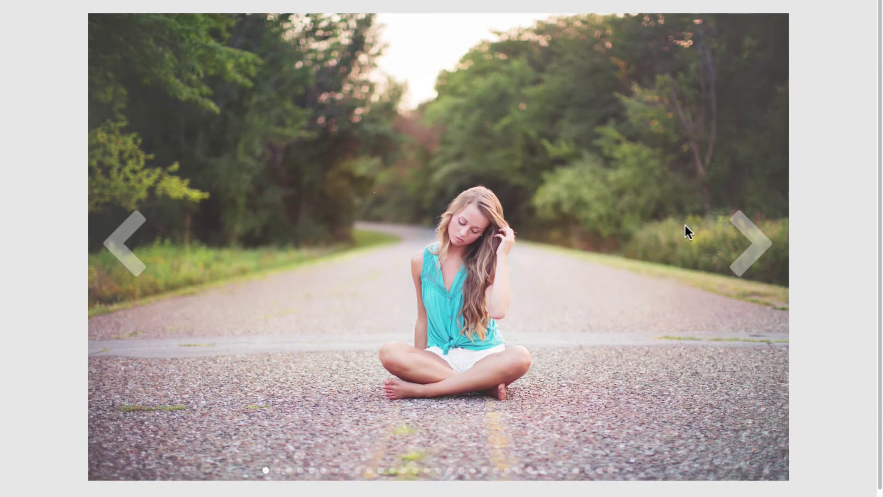
left_click(755, 244)
left_click(755, 244)
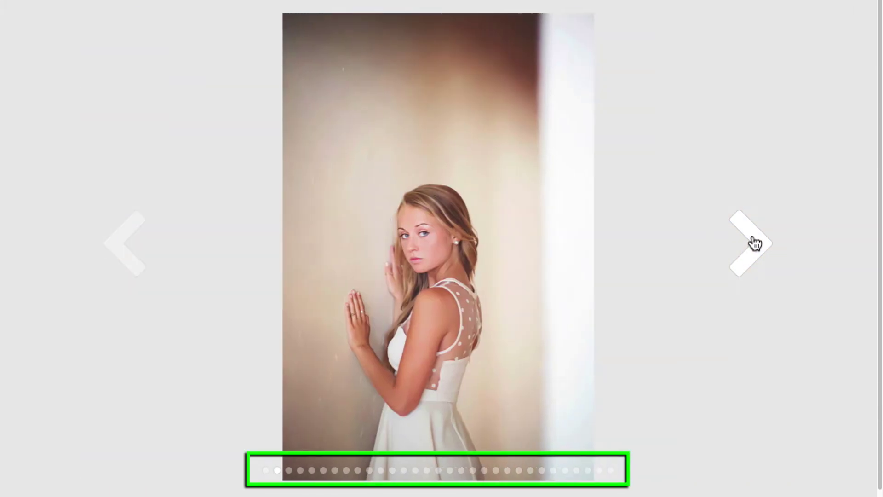
left_click(755, 244)
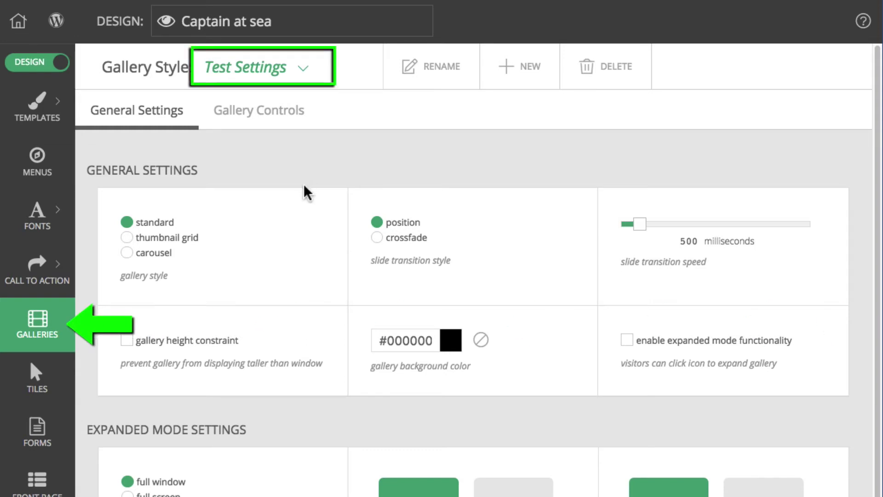
Make Test Settings a carousel with a 500 px height
left_click(128, 251)
scroll(131, 235, "down", 5)
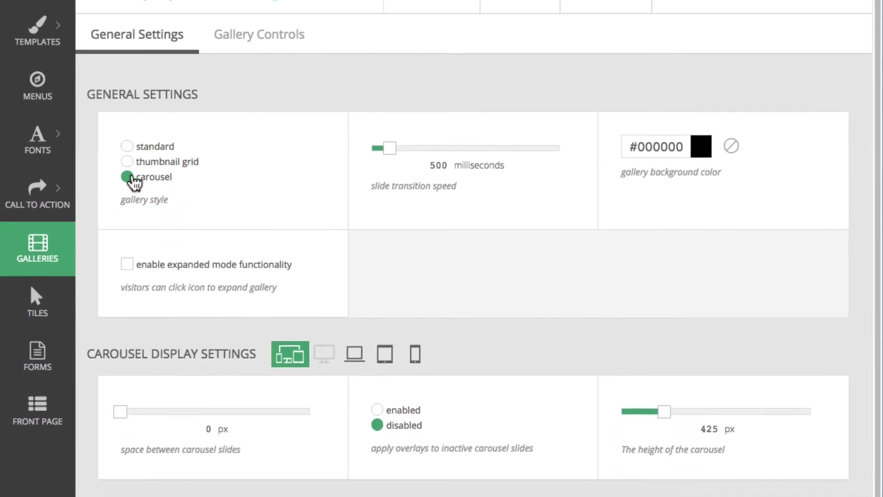
scroll(460, 149, "down", 2)
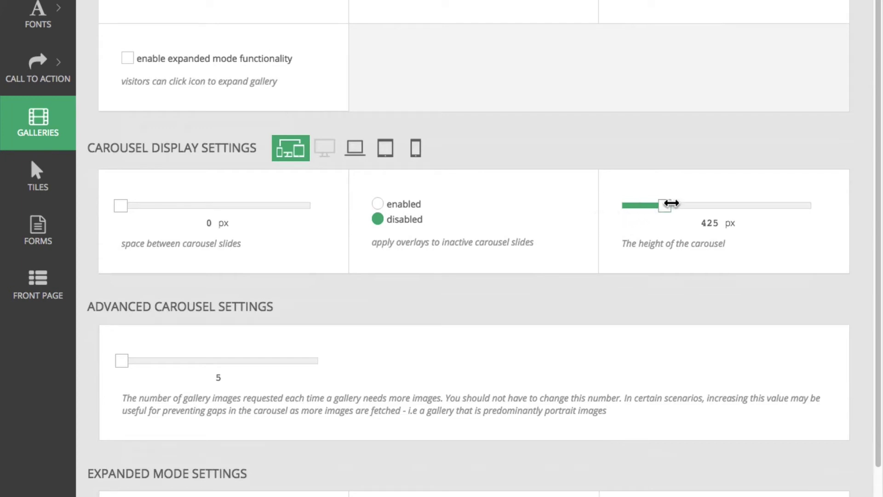
left_click_drag(671, 205, 681, 204)
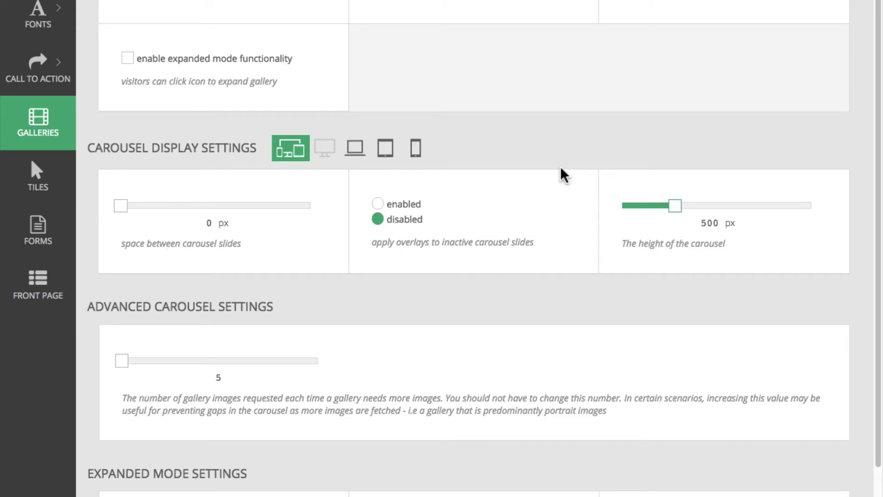
Set device carousel heights: laptop 400 px, tablet 300 px, phone 200 px
left_click(356, 156)
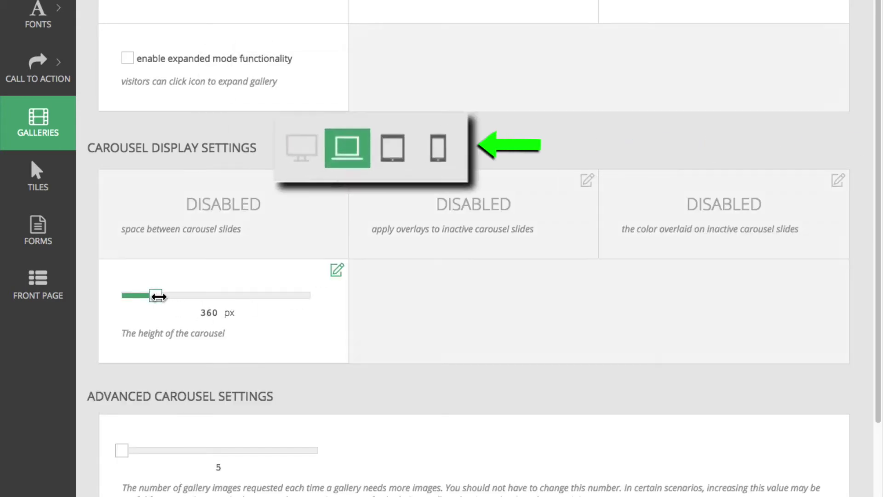
left_click_drag(156, 296, 161, 296)
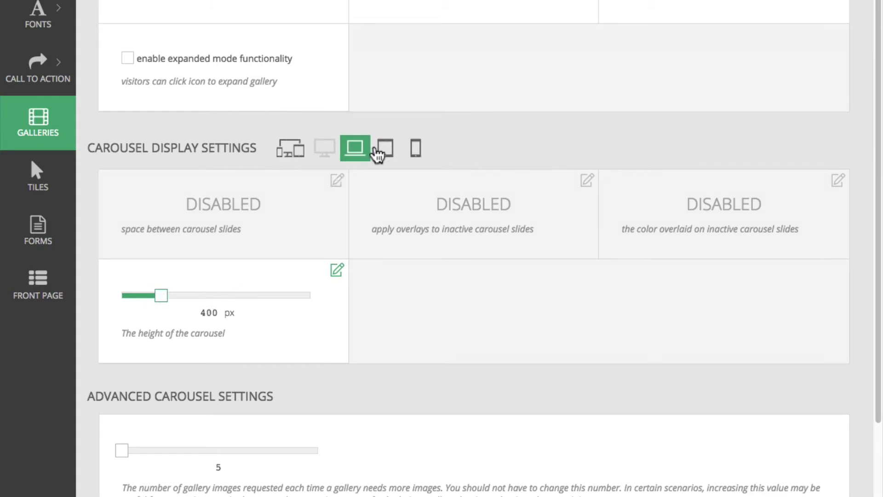
left_click(385, 148)
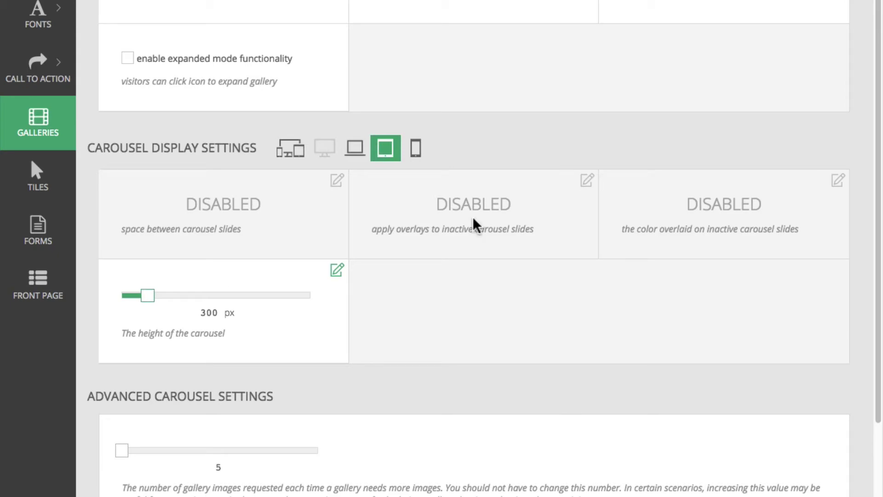
left_click(416, 148)
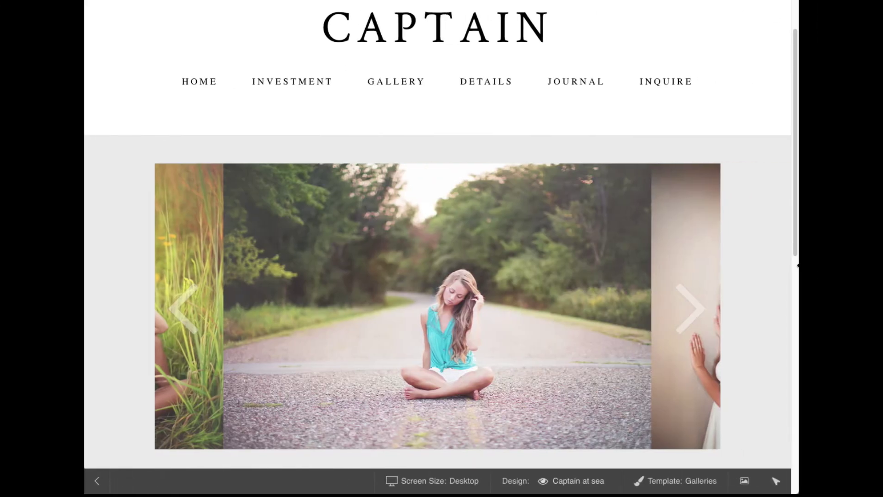
Shrink the site preview window to phone width to see the shorter carousel
left_click_drag(882, 271, 882, 270)
left_click_drag(752, 271, 509, 270)
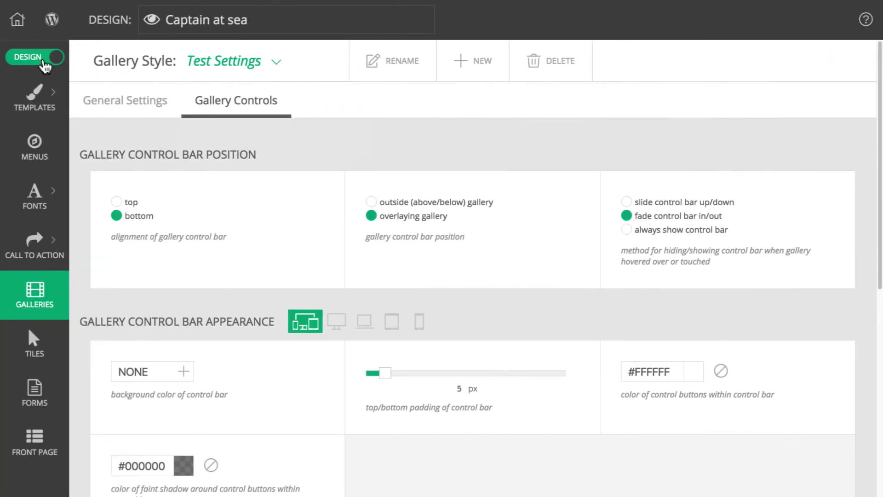
In Template mode, confirm Galleries use Captain Slideshow for embeds and Test Settings for permalinks
left_click(39, 59)
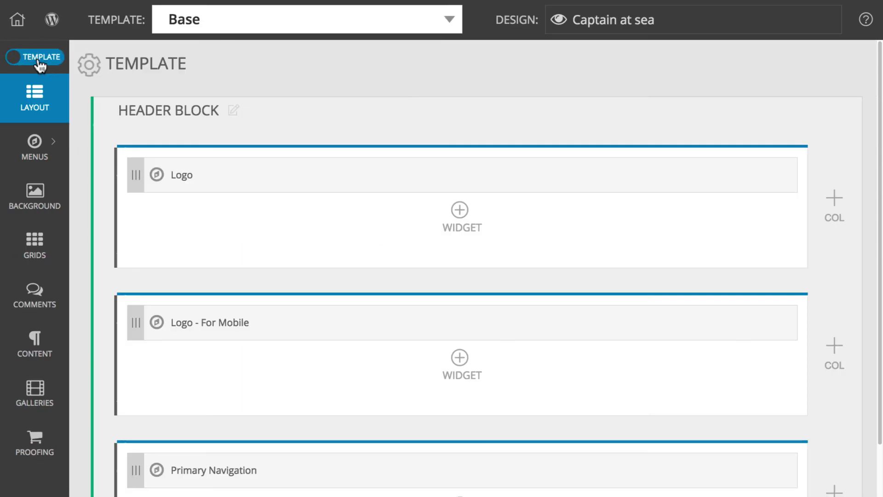
left_click(46, 394)
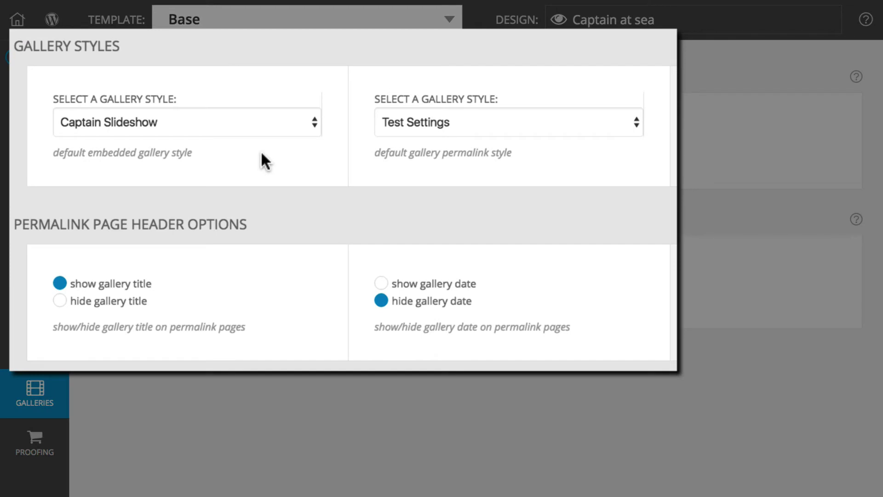
left_click(317, 125)
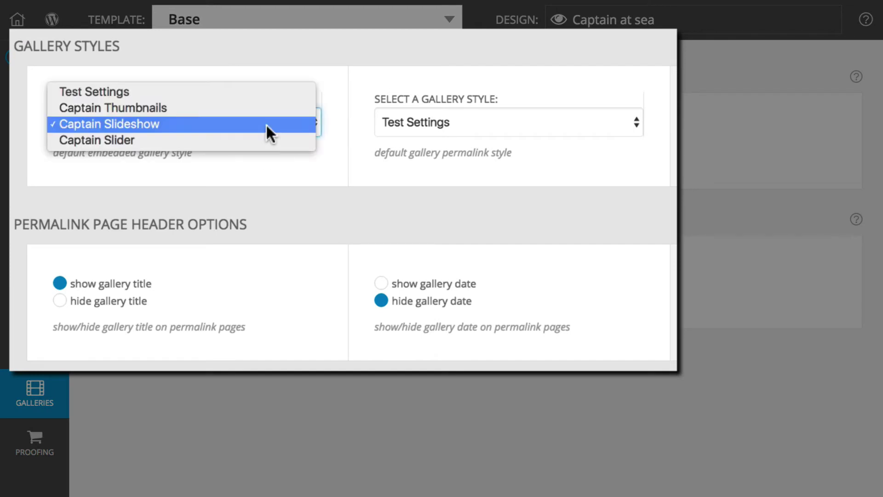
left_click(591, 120)
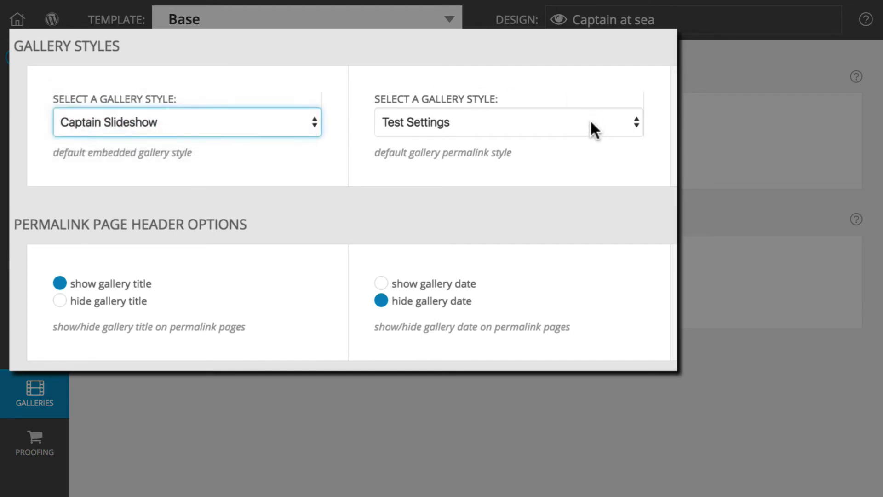
left_click(590, 121)
left_click(671, 153)
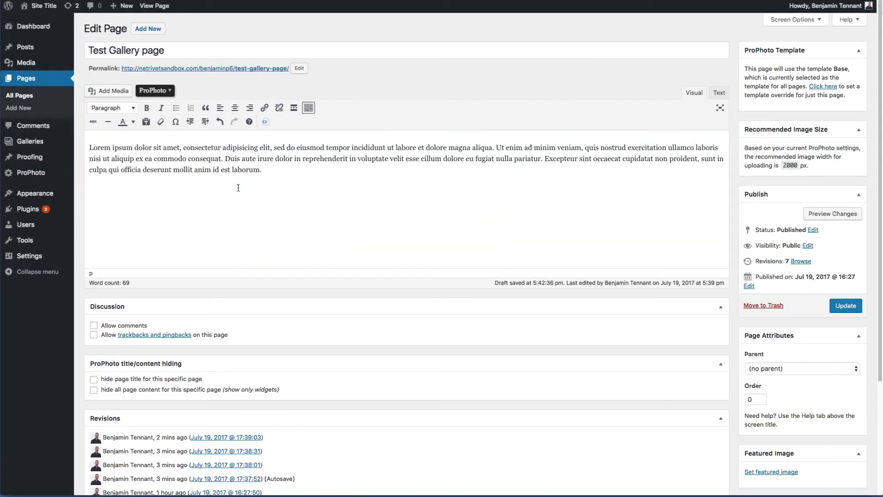
Insert Test Gallery after the Lorem ipsum paragraph and open its Edit Embedded Gallery dialog
left_click(154, 90)
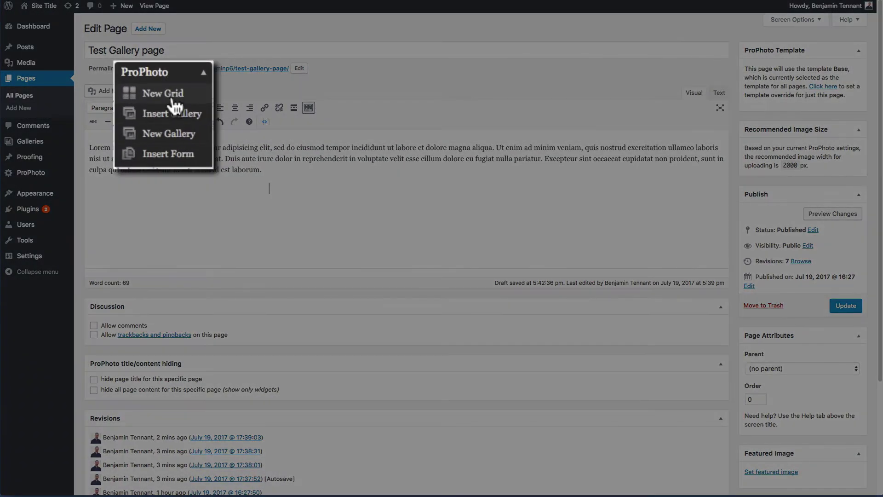
left_click(173, 115)
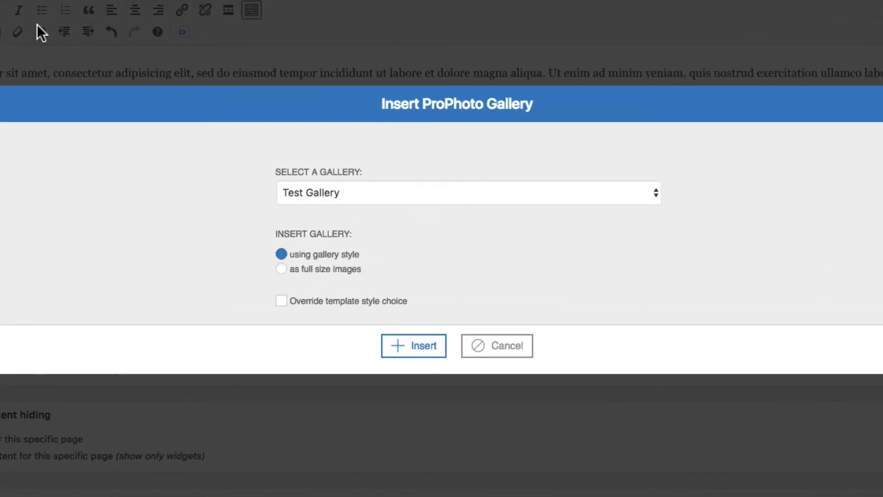
left_click(383, 194)
left_click(383, 192)
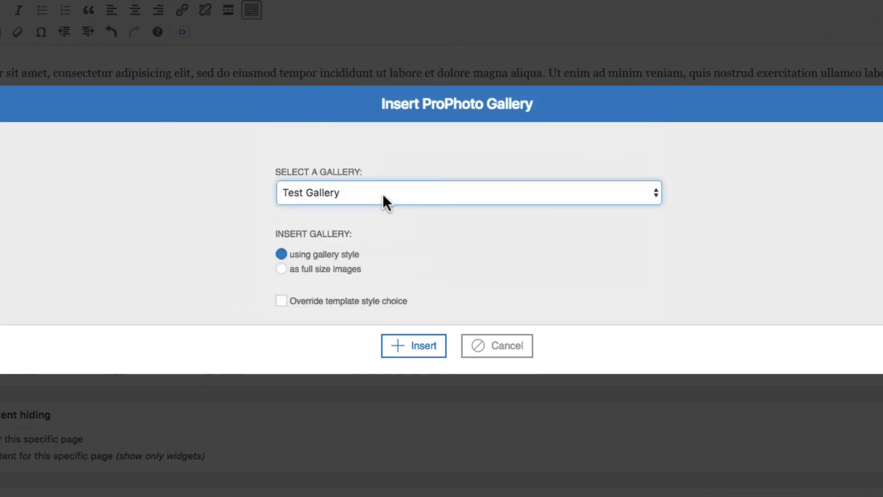
left_click(412, 347)
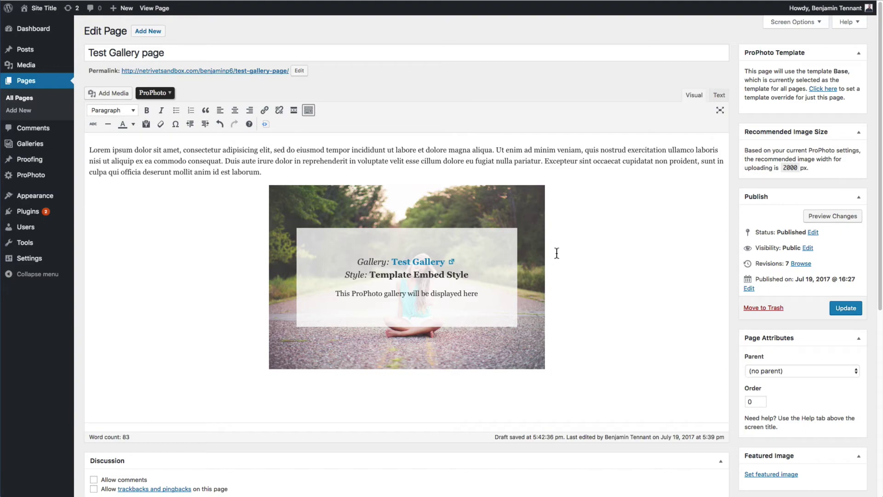
left_click(519, 212)
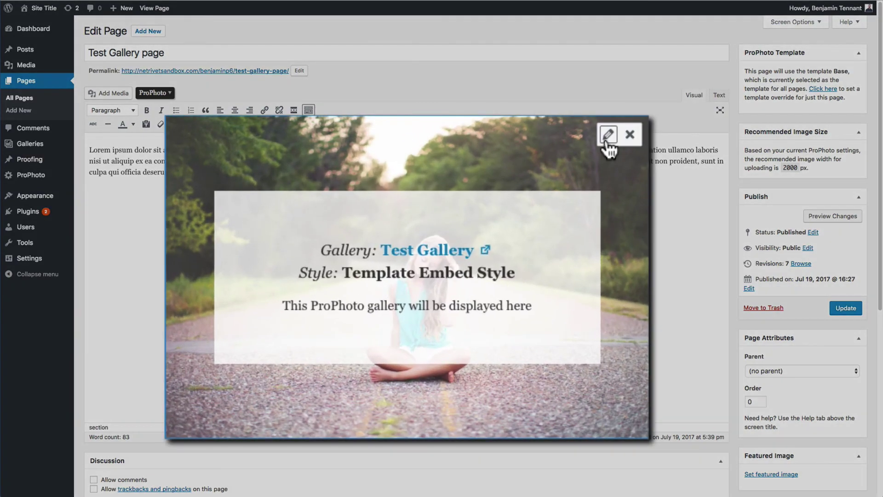
left_click(607, 142)
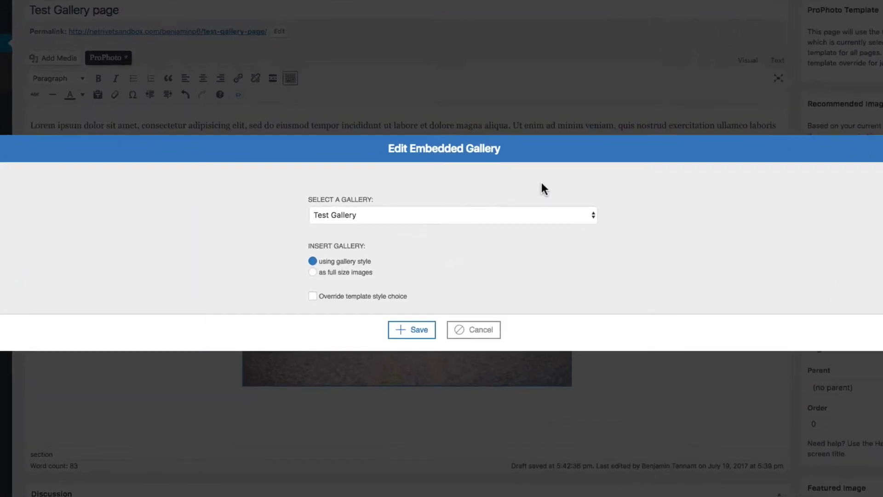
Override the template style, choose Captain Slideshow for the embedded gallery, and save
left_click(312, 297)
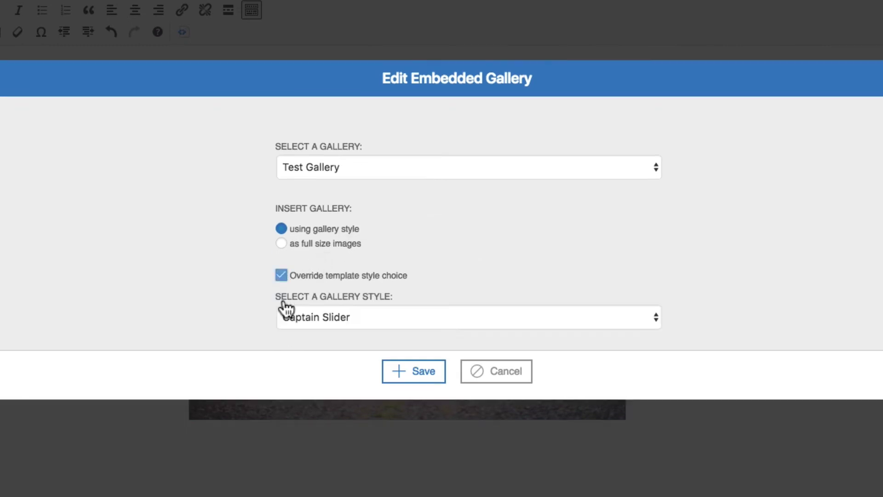
left_click(339, 318)
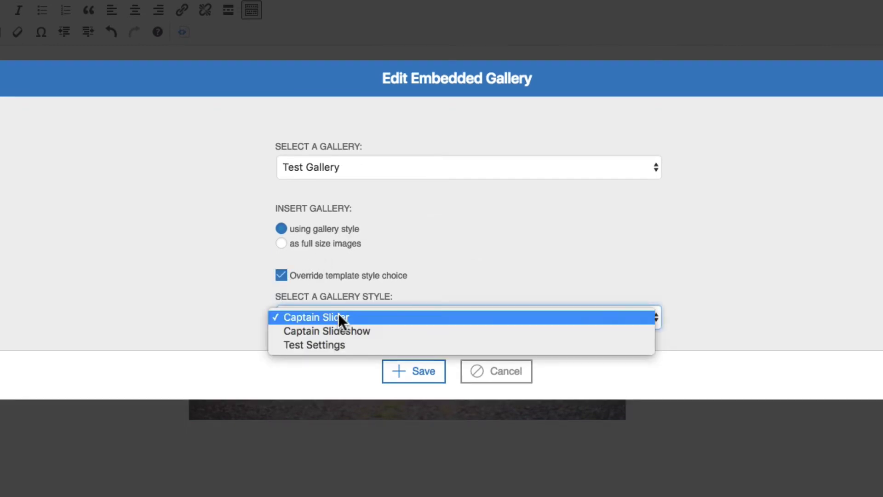
left_click(339, 318)
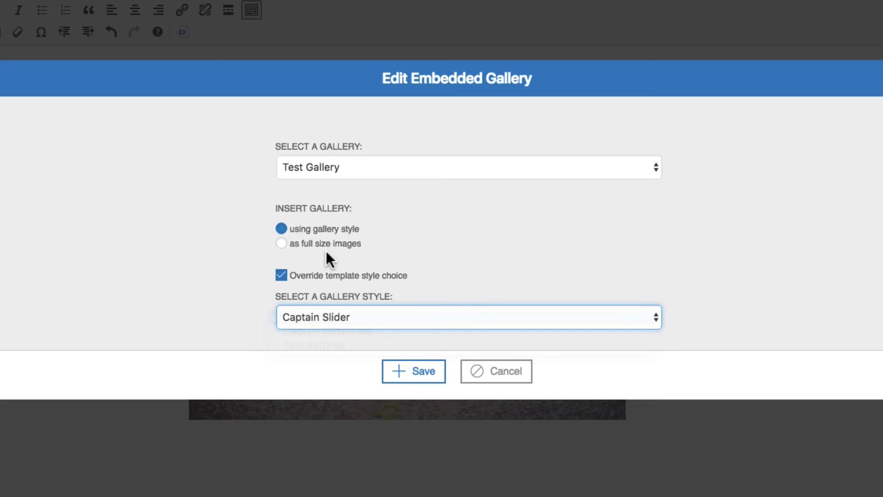
left_click(281, 243)
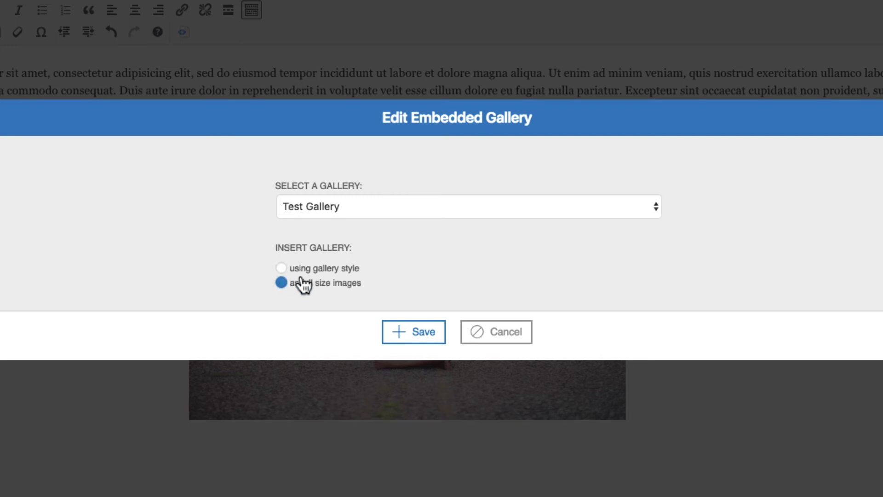
left_click(283, 268)
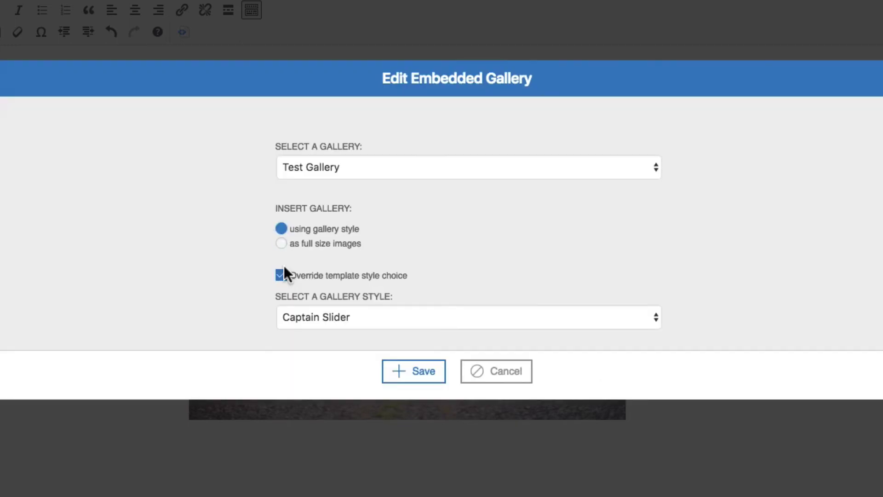
left_click(329, 317)
left_click(335, 331)
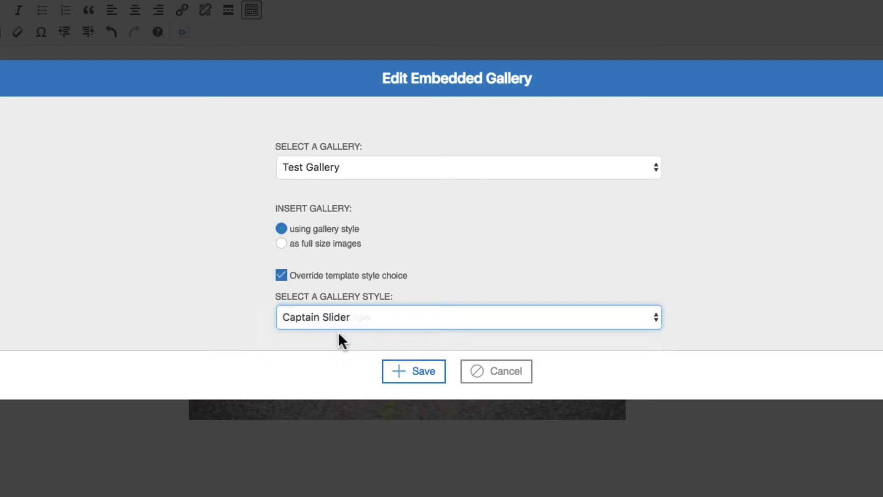
left_click(428, 370)
Add a 'lore m' paragraph below the gallery, update the page, and view the live slideshow
key("Return")
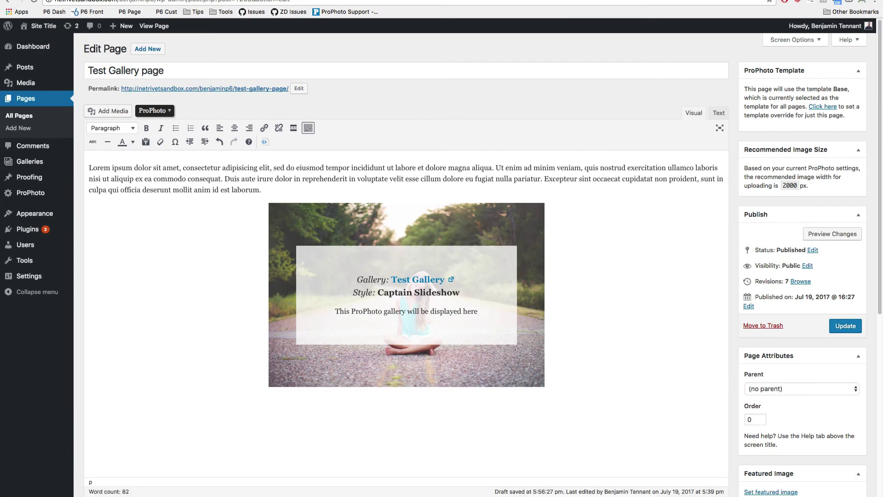
type("lore m")
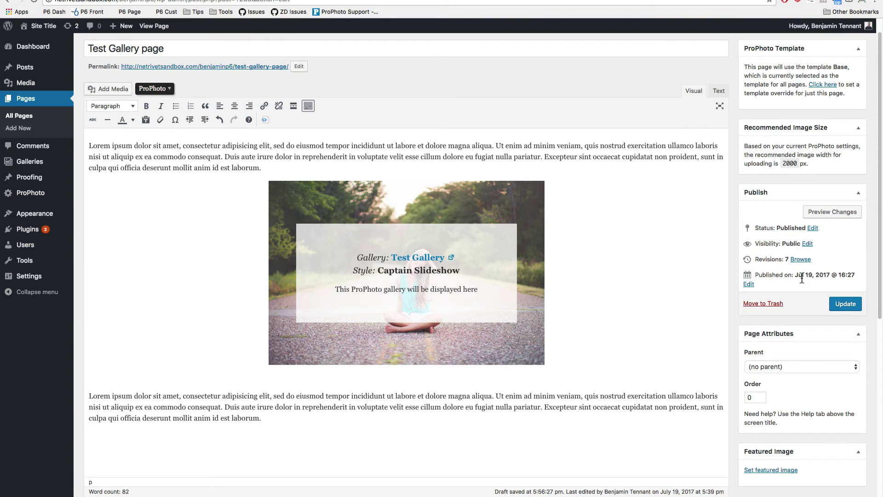
left_click(849, 305)
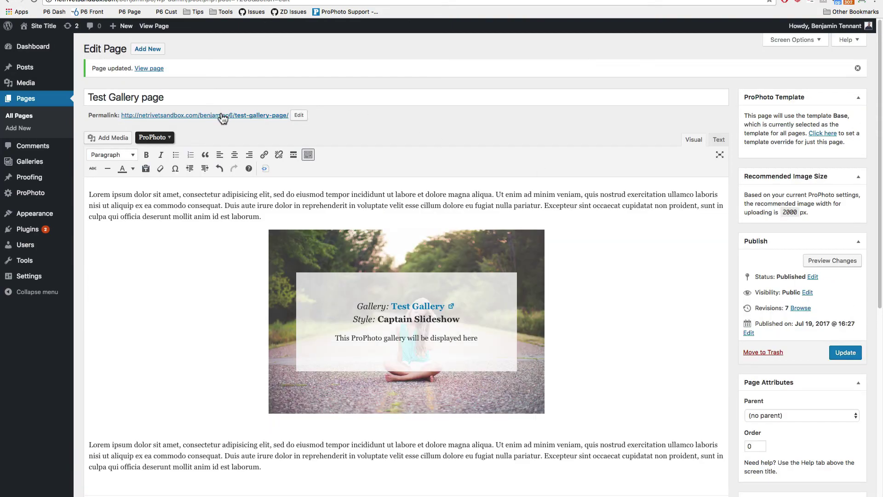
left_click(223, 114)
scroll(222, 99, "down", 5)
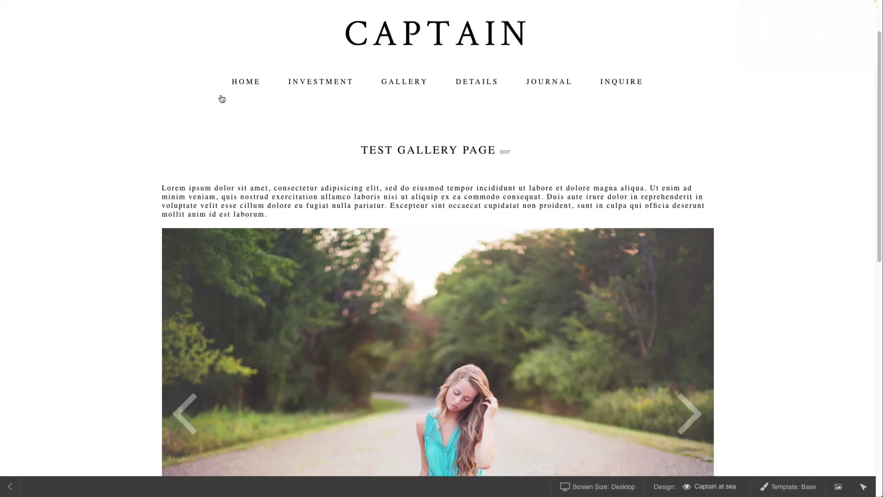
scroll(222, 99, "down", 2)
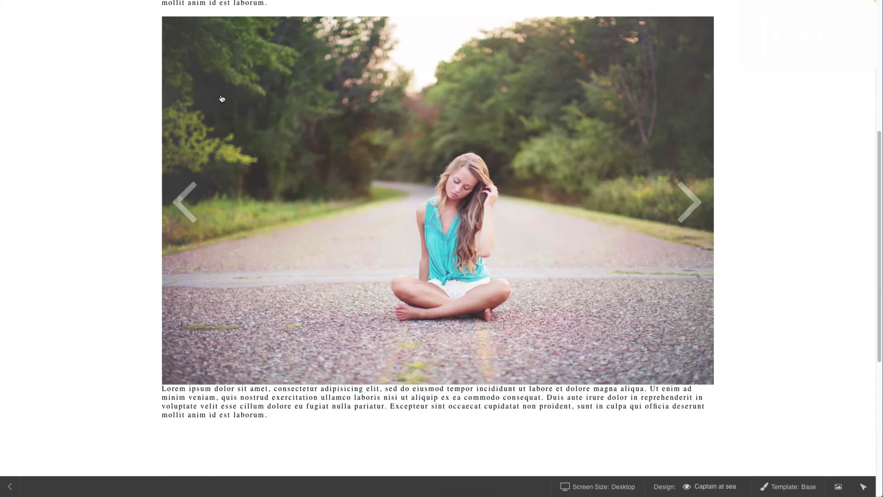
scroll(222, 99, "up", 2)
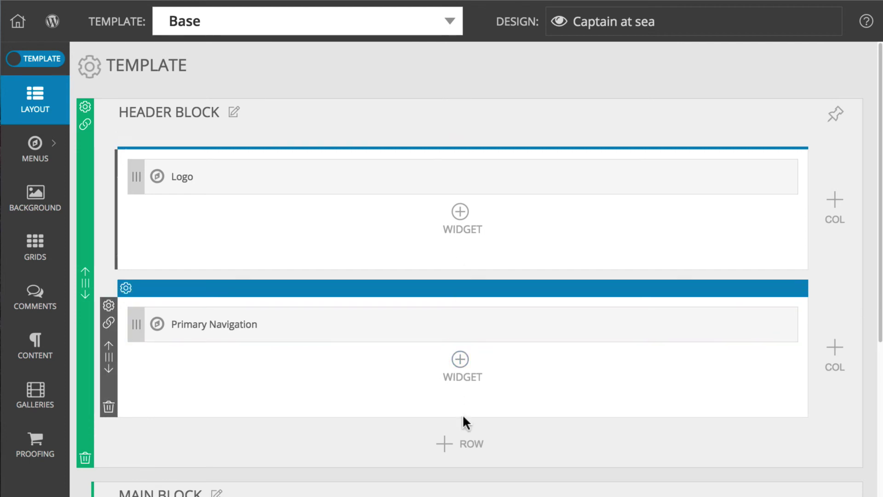
Add a header row between Logo and Primary Navigation with a Masthead gallery widget (Elopement, Captain Thumbnails)
left_click(468, 445)
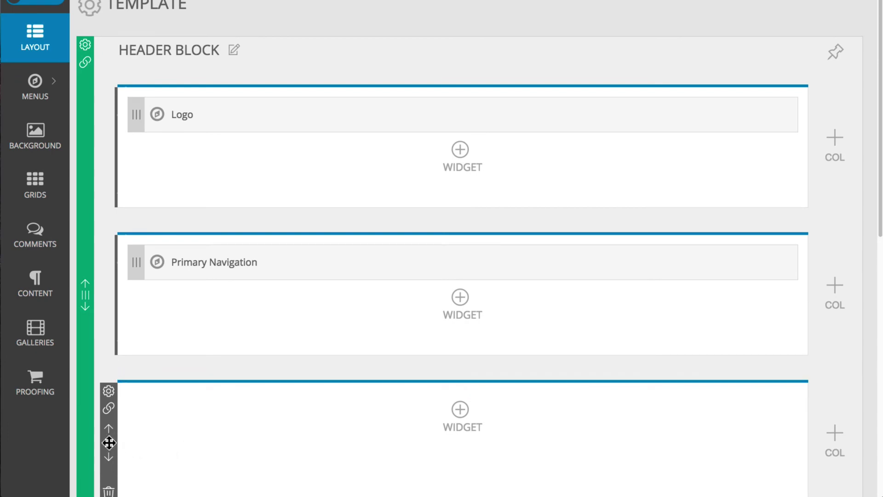
left_click_drag(115, 443, 107, 225)
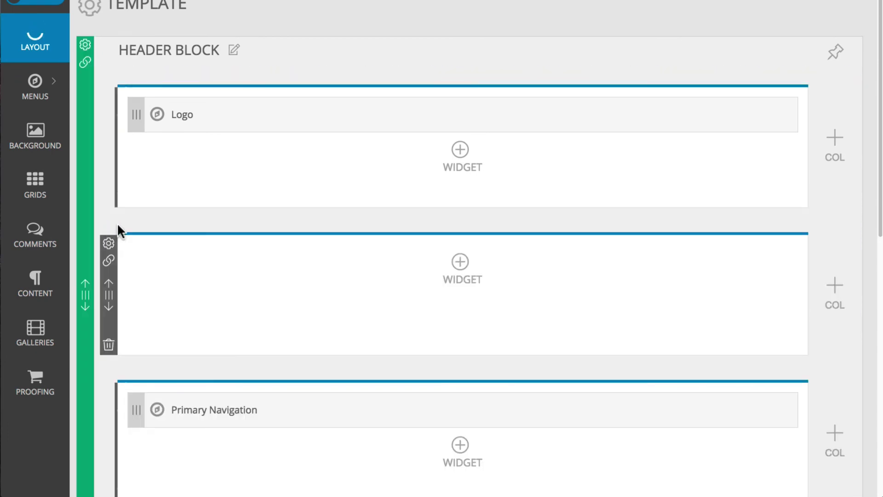
left_click(461, 261)
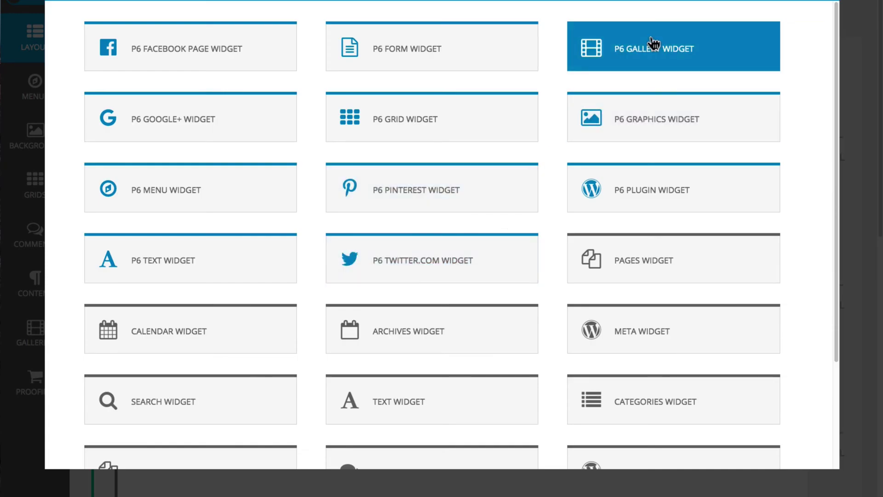
left_click(654, 45)
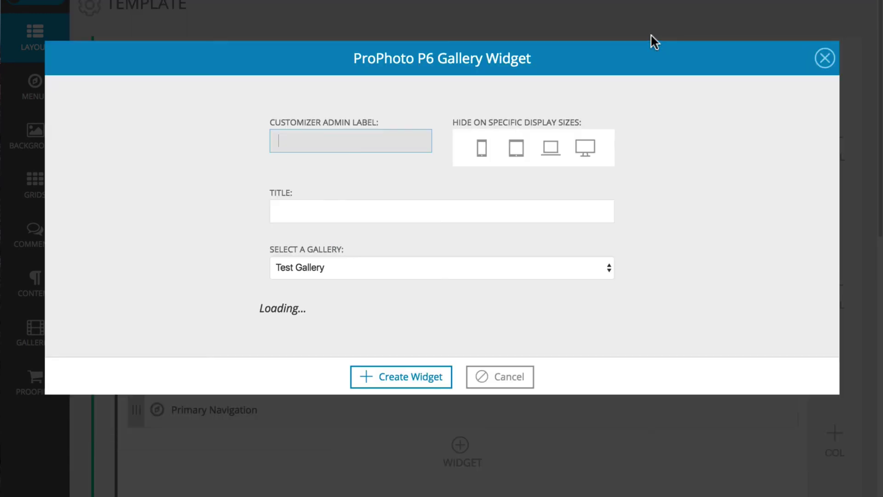
type("Masthead")
left_click(410, 255)
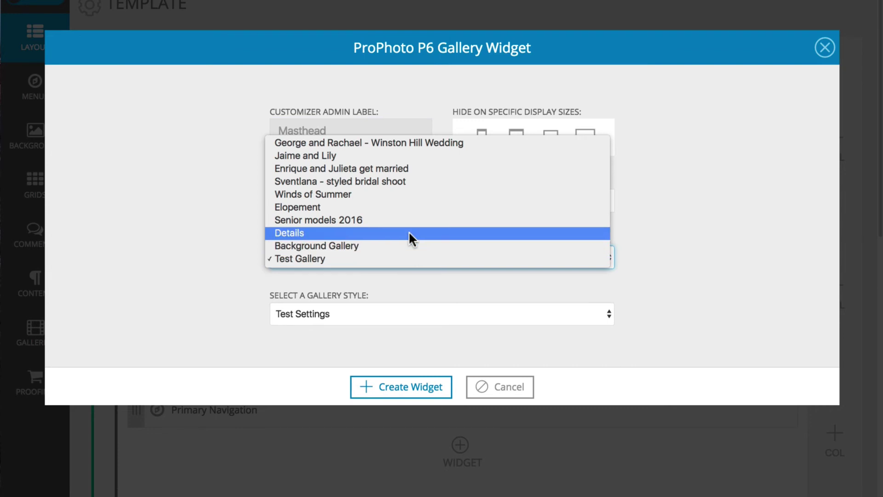
left_click(407, 207)
left_click(410, 314)
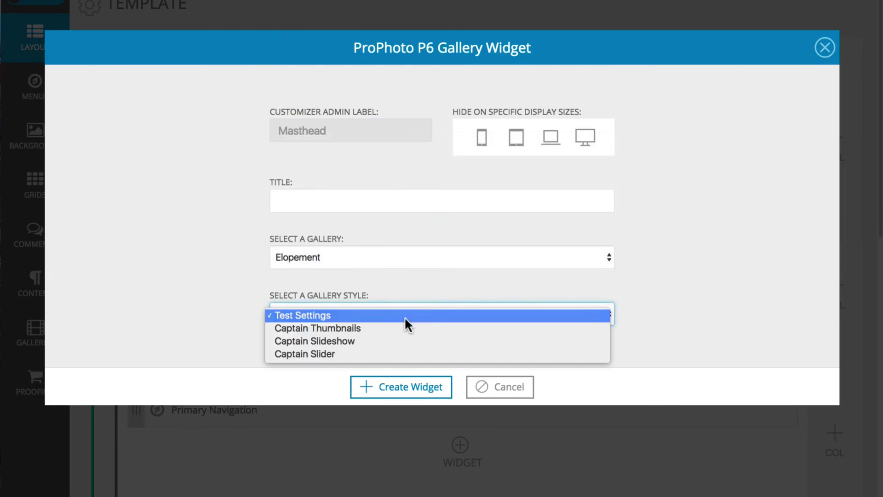
left_click(408, 329)
left_click(409, 391)
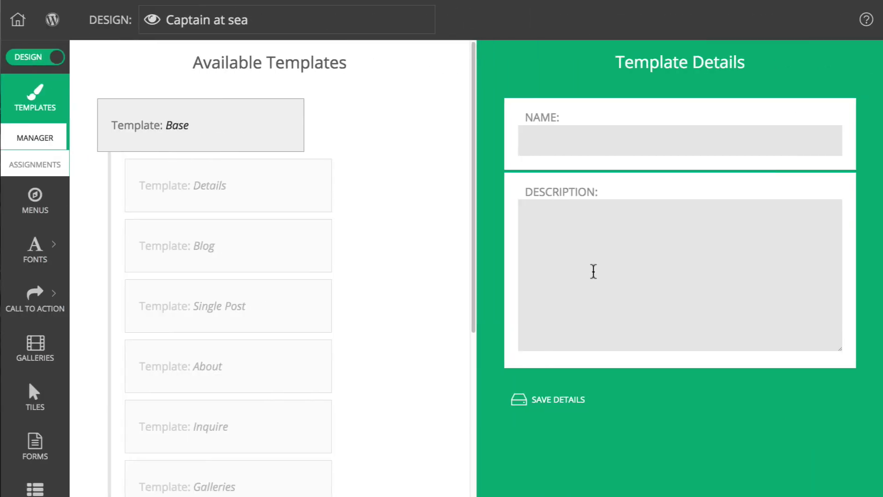
Name the new template 'Details' with description 'My awesome details page' and save
type("Details")
key("Tab")
type("My awe")
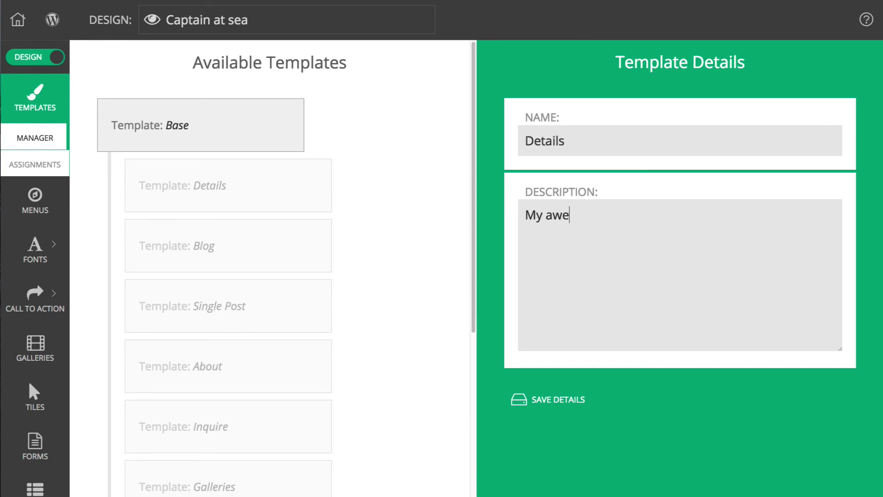
type("some details page")
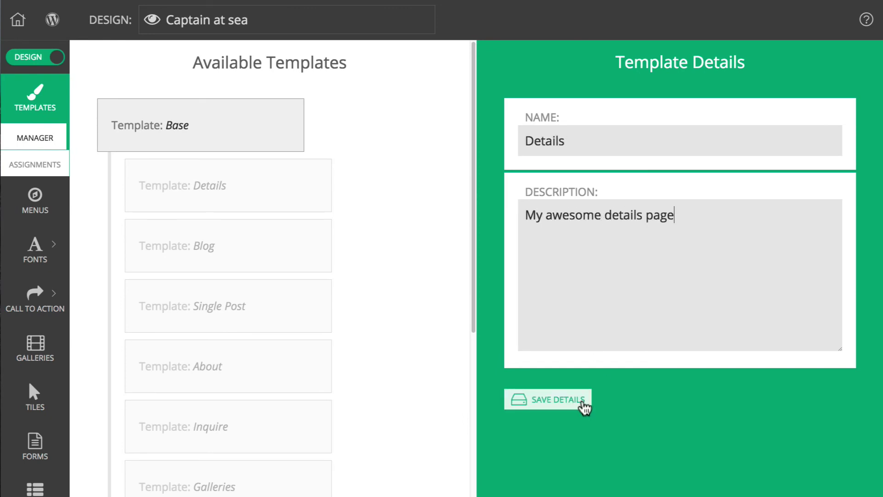
left_click(584, 401)
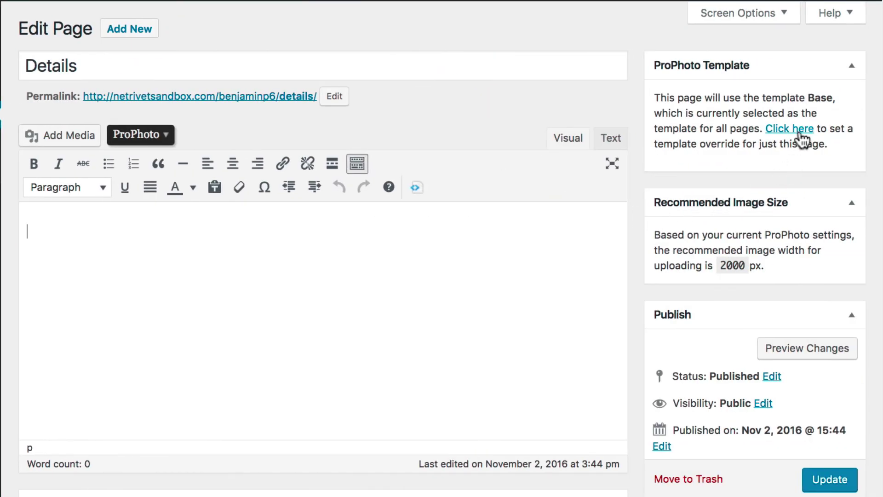
Set the Details page's ProPhoto template override to the Details template
left_click(801, 137)
left_click(806, 121)
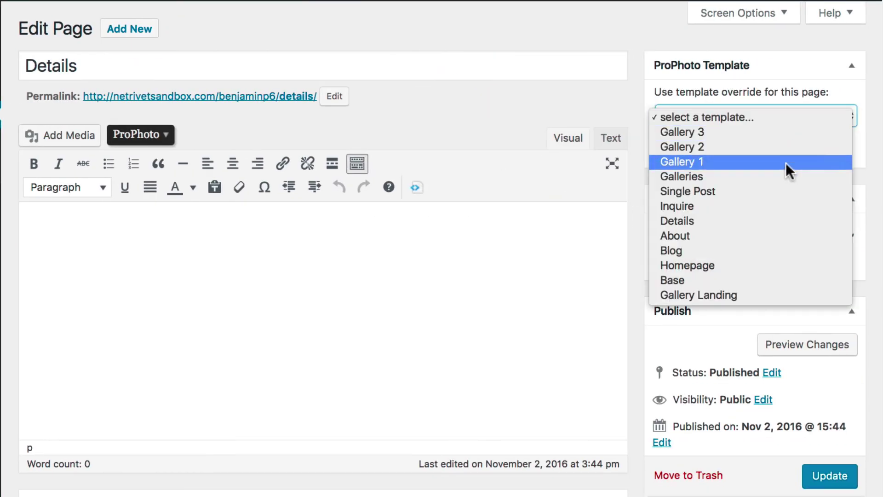
left_click(779, 221)
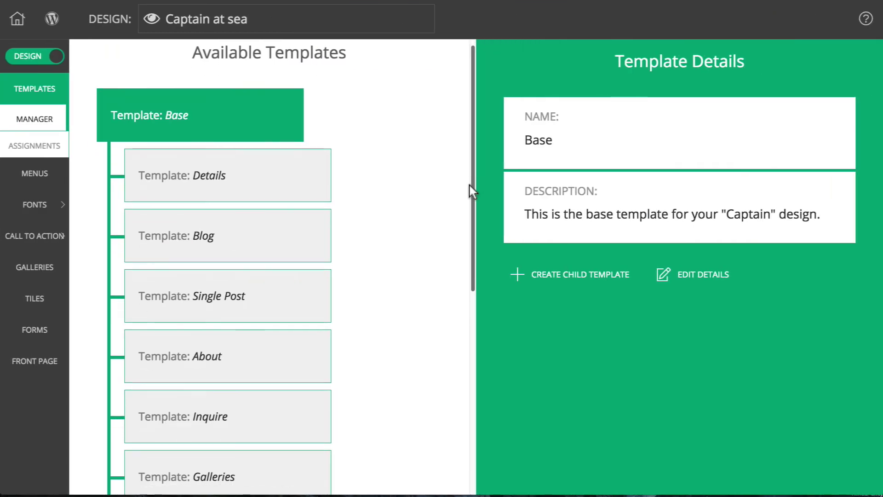
left_click_drag(469, 185, 455, 394)
mouse_move(309, 414)
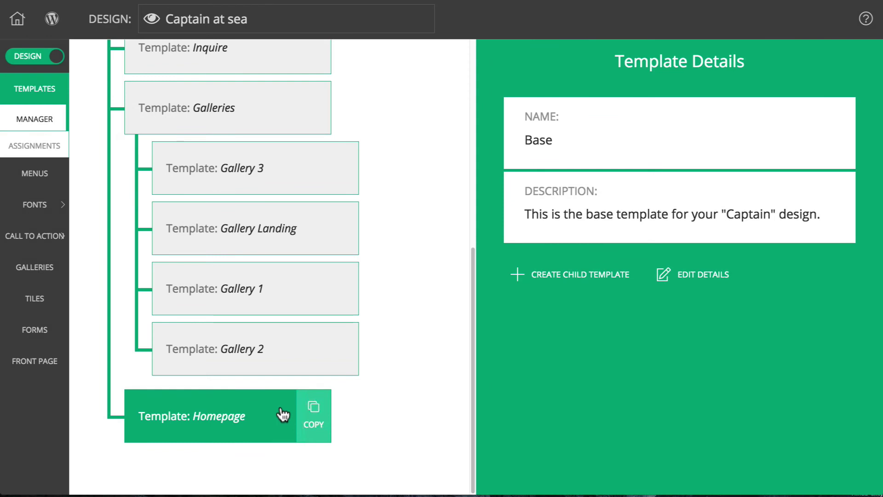
Load the Homepage template and add a new row between Logo Large and Primary Menu
left_click(39, 57)
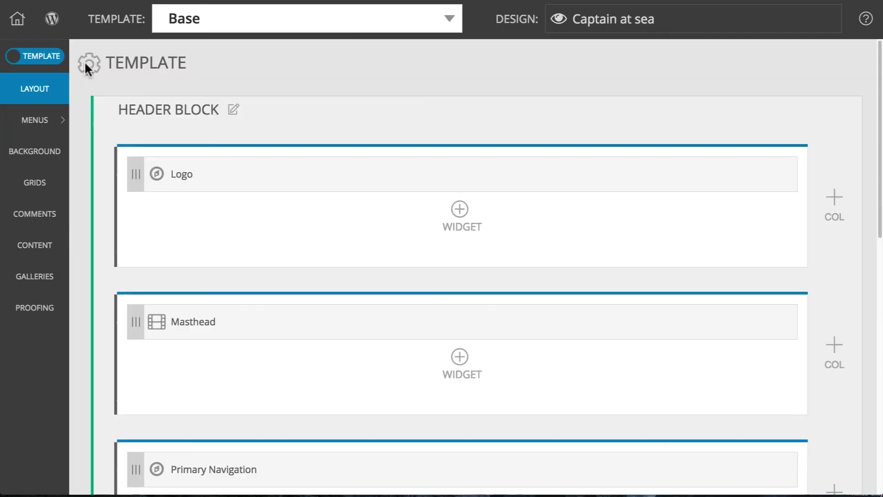
left_click(233, 22)
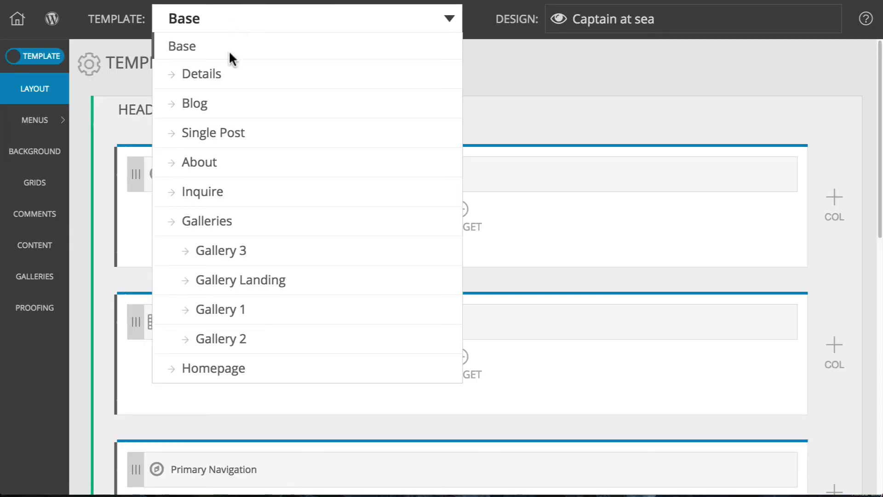
left_click(231, 369)
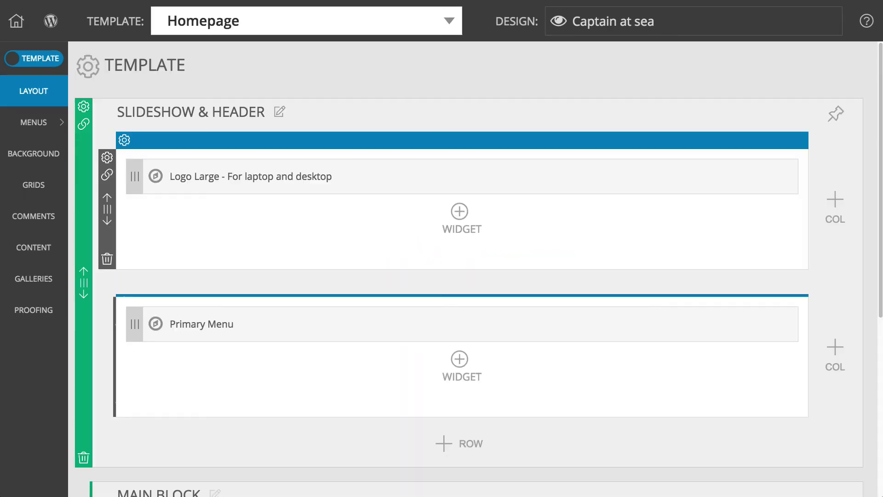
scroll(222, 371, "down", 2)
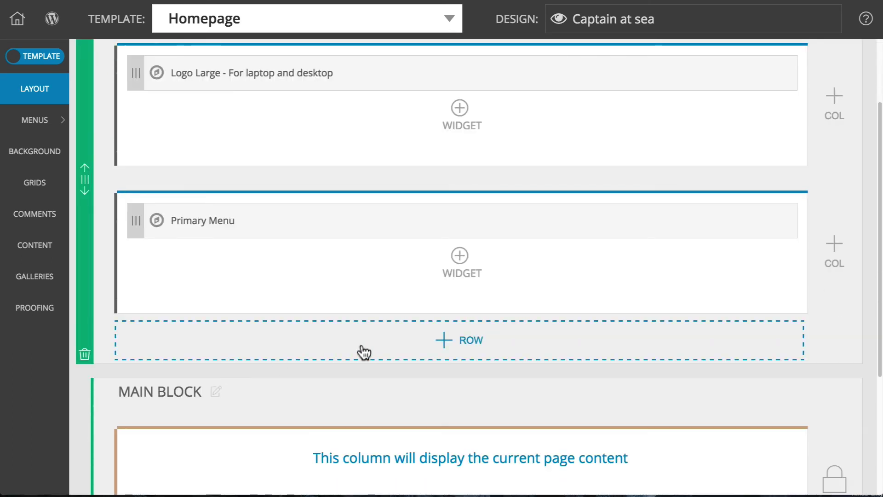
left_click(464, 342)
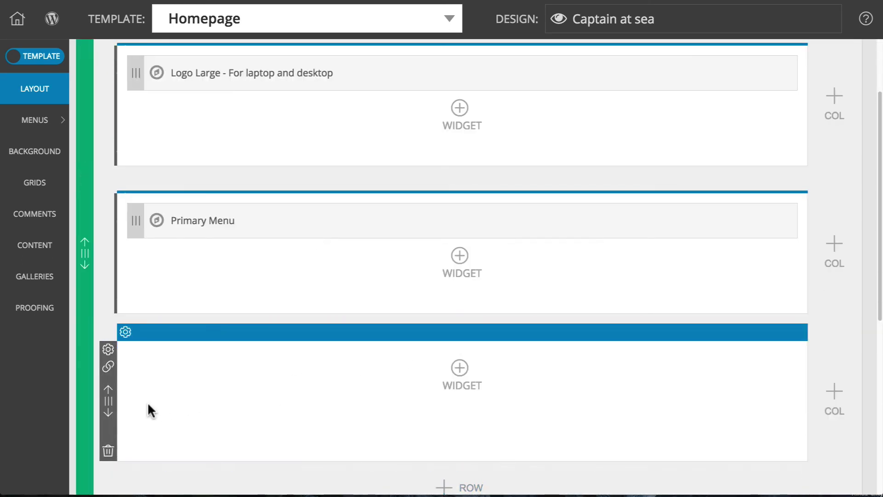
left_click_drag(109, 400, 119, 359)
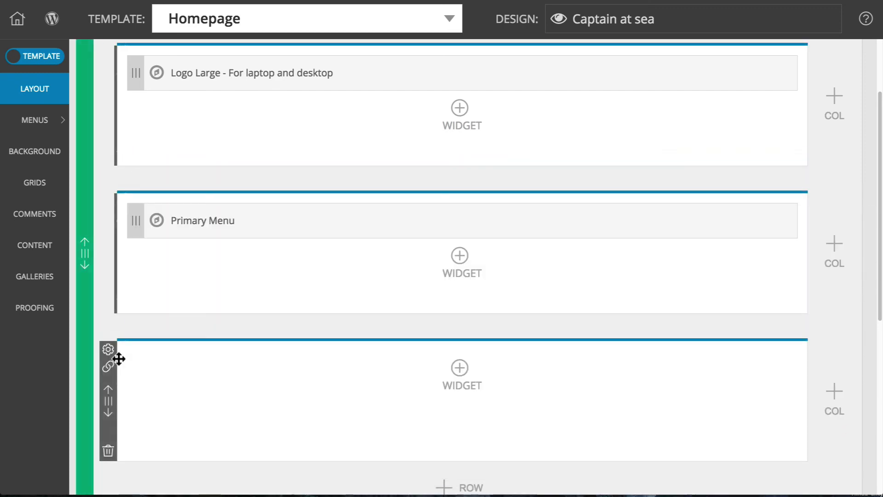
Add a 'home page gallery' widget showing Home page gallery in Captain Slideshow style, then reload the site
left_click(461, 367)
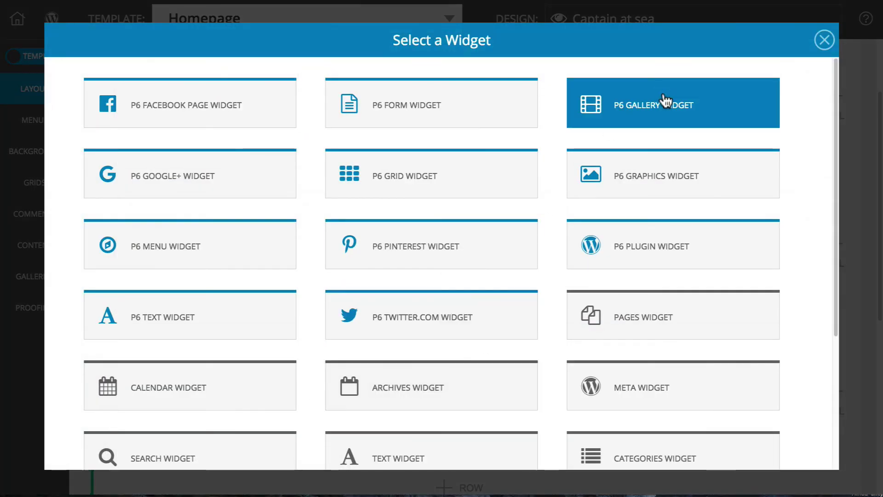
left_click(666, 101)
left_click(360, 161)
type("home page gallery")
left_click(361, 283)
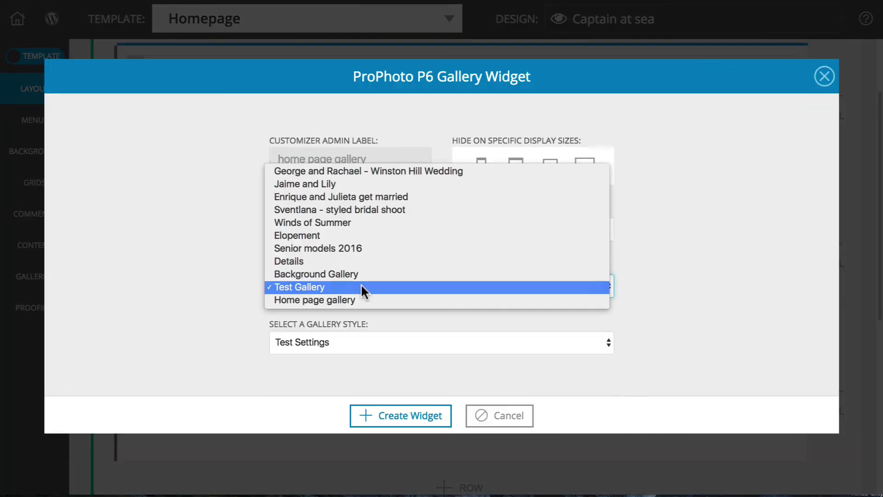
left_click(359, 299)
left_click(364, 342)
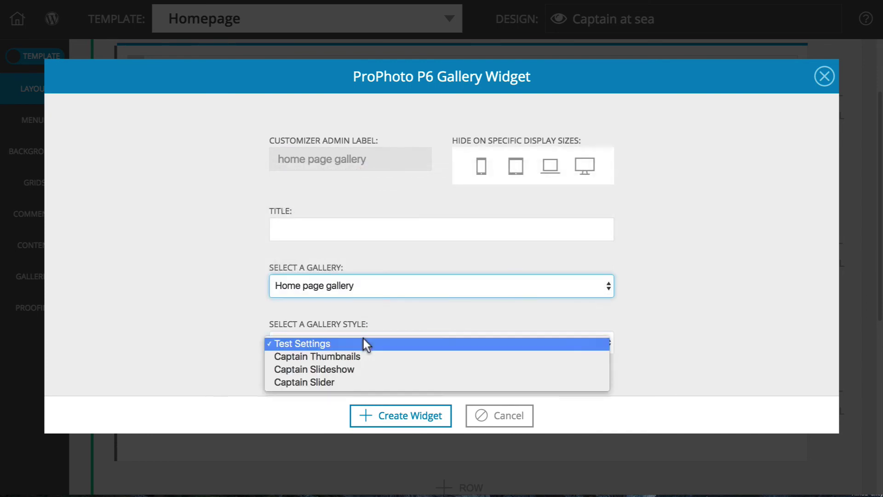
left_click(363, 369)
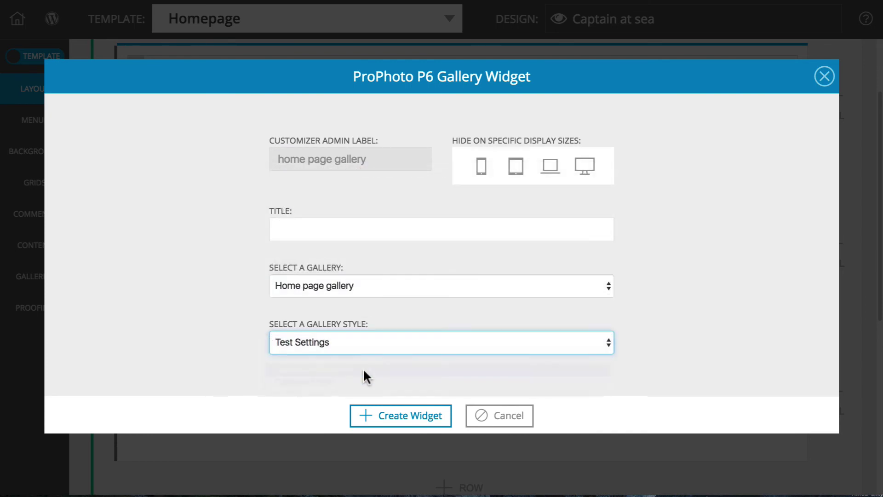
left_click(400, 415)
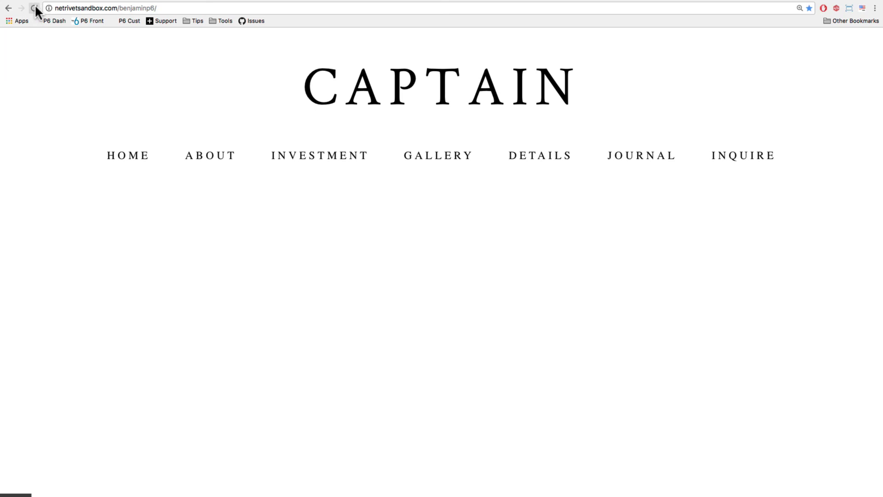
left_click(35, 8)
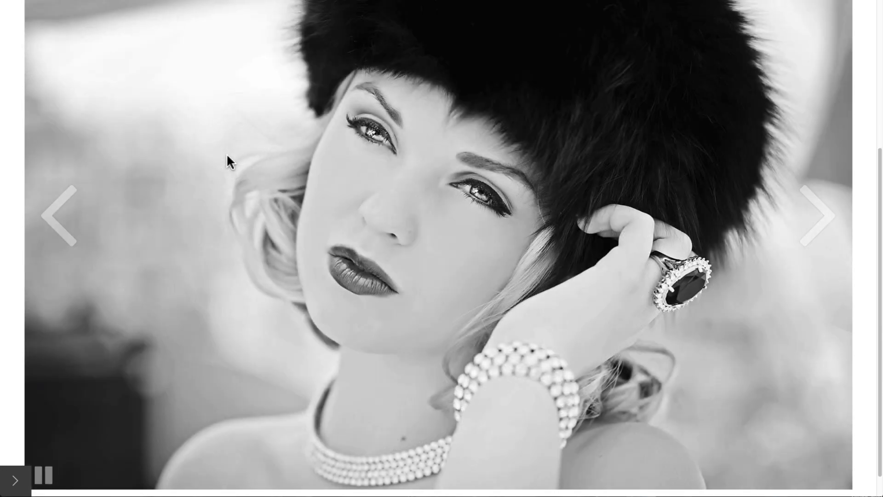
scroll(226, 153, "up", 6)
scroll(240, 150, "up", 2)
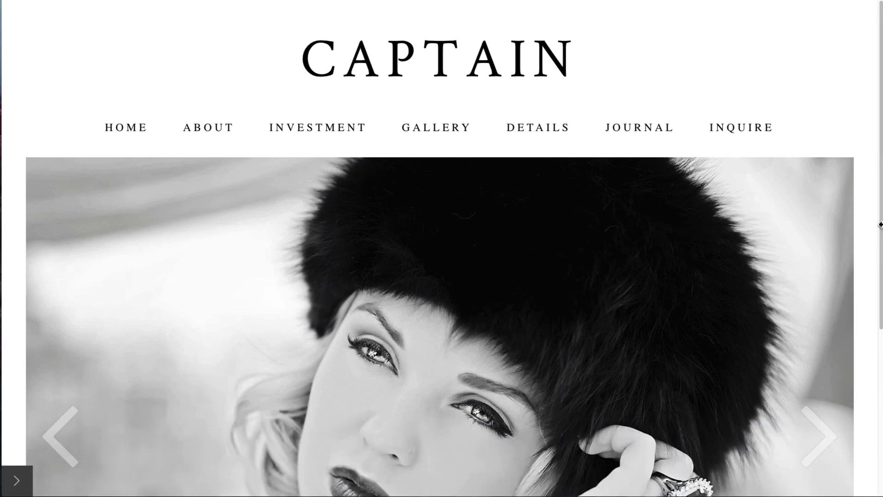
Narrow the browser window to 1924 × 1177 to preview the homepage slideshow
left_click_drag(879, 225, 882, 250)
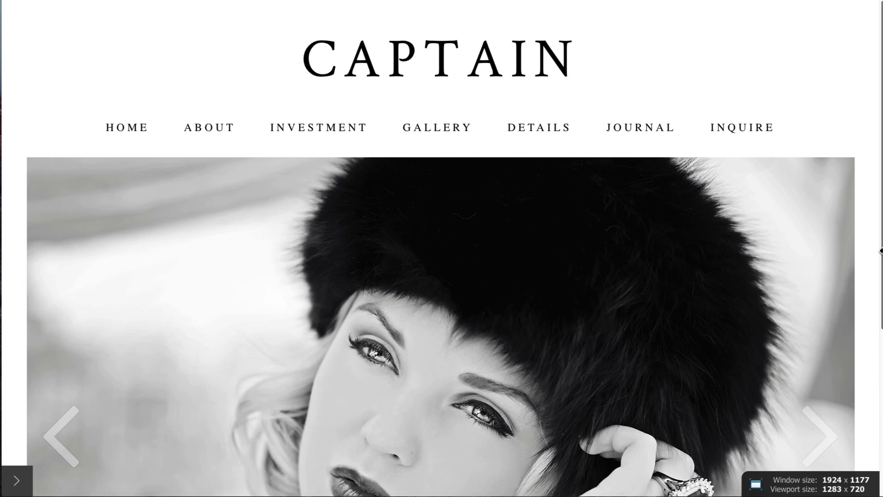